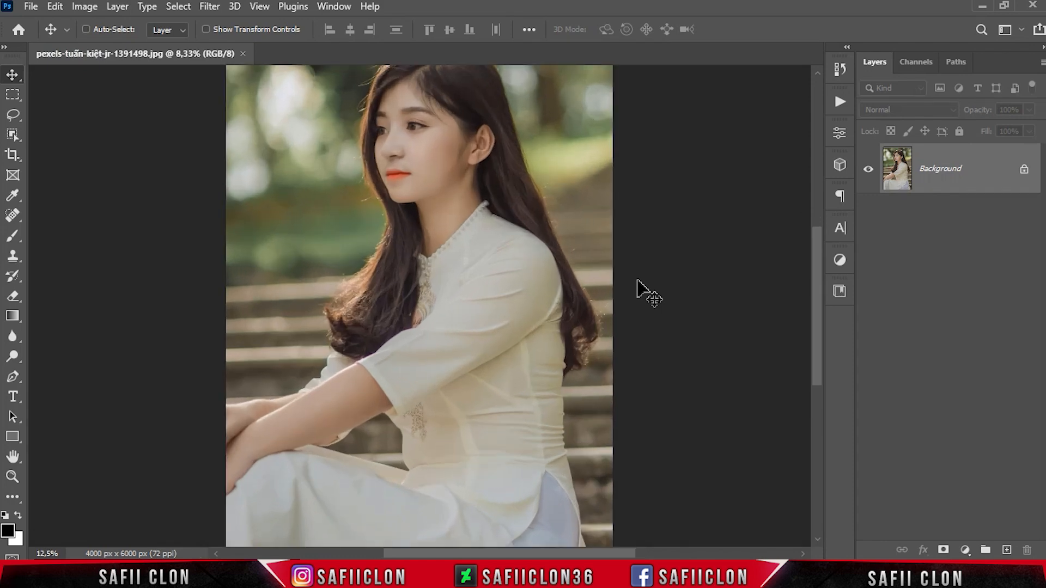
Step: Unlock the Background layer and duplicate it within the same document
key(ctrl+minus)
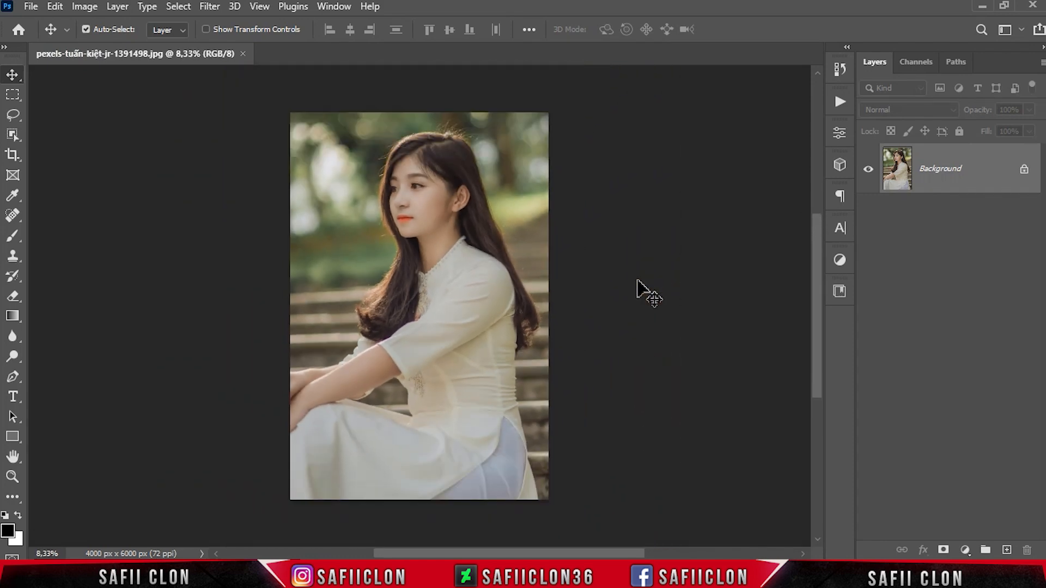
click(1024, 169)
right_click(966, 169)
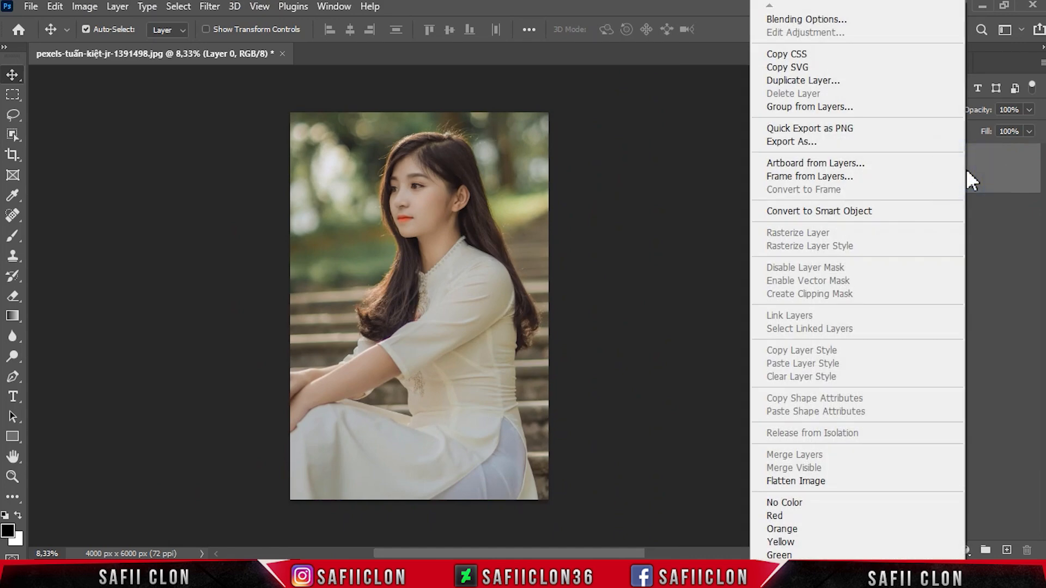
click(805, 80)
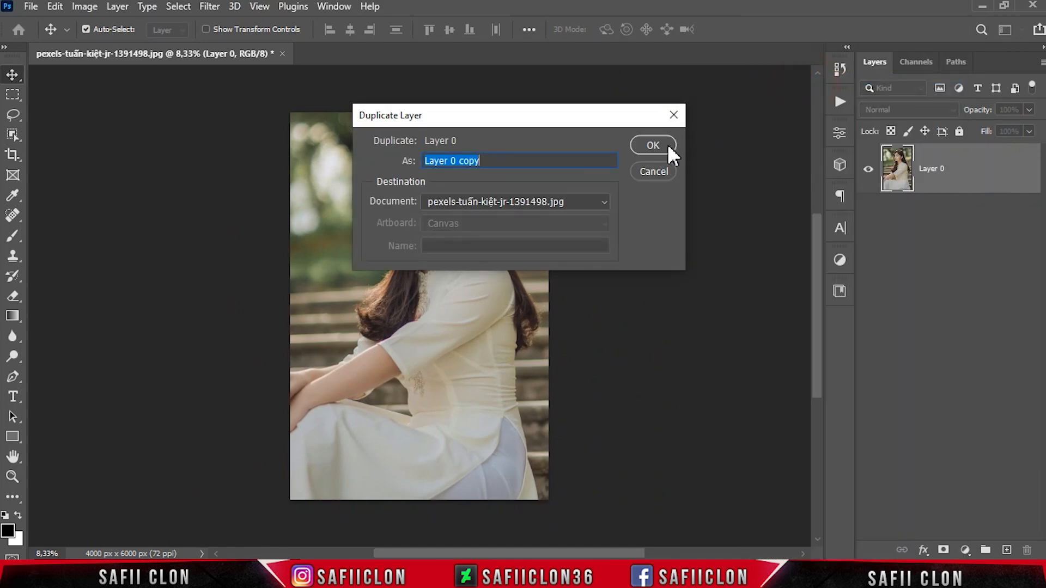
click(656, 146)
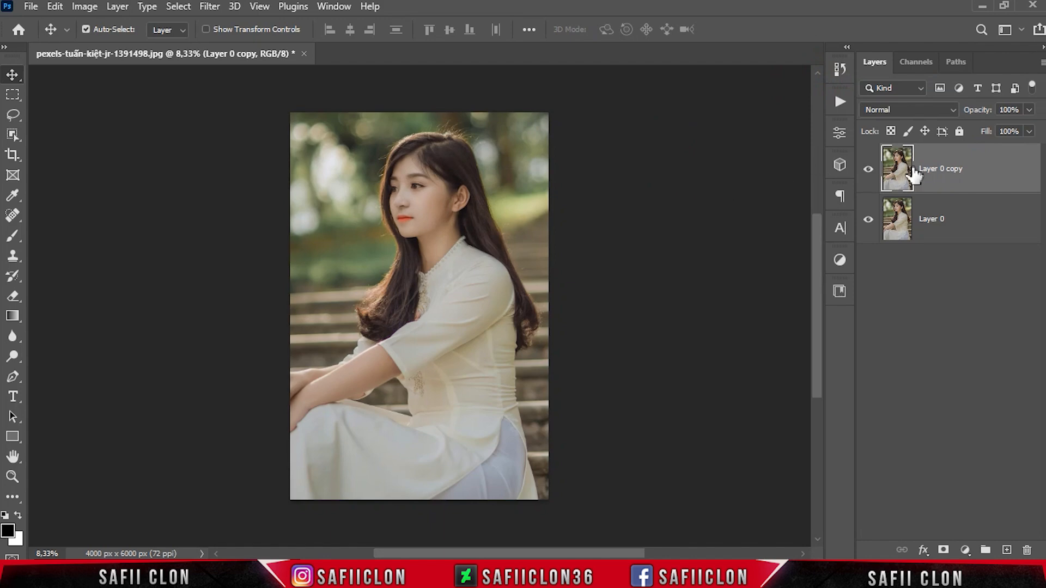
Step: Rename the duplicate layer EDIT and the layer beneath it ORIGINAL
double_click(934, 170)
text(EDIT)
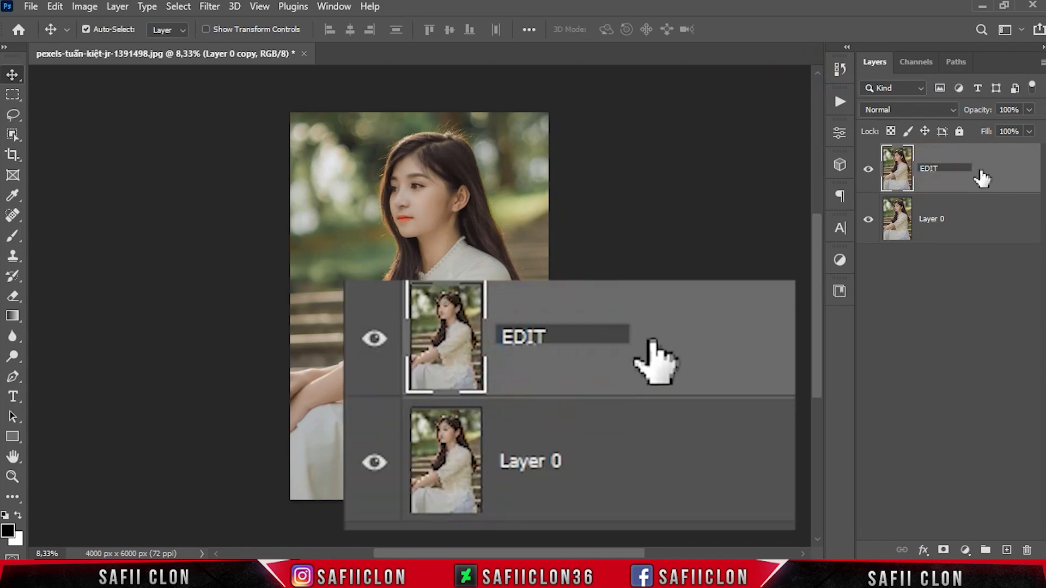
key(Return)
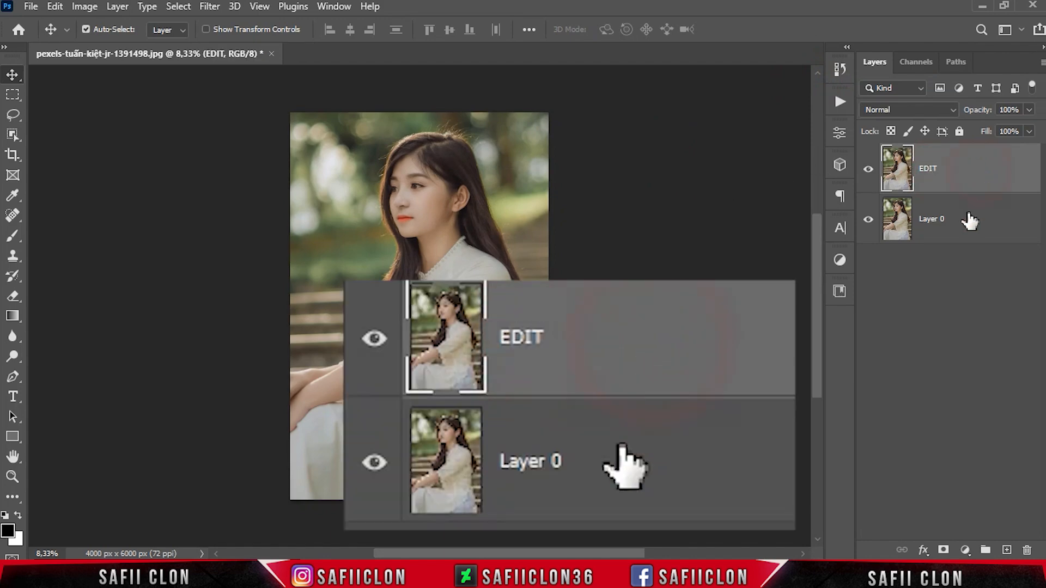
click(928, 221)
double_click(928, 219)
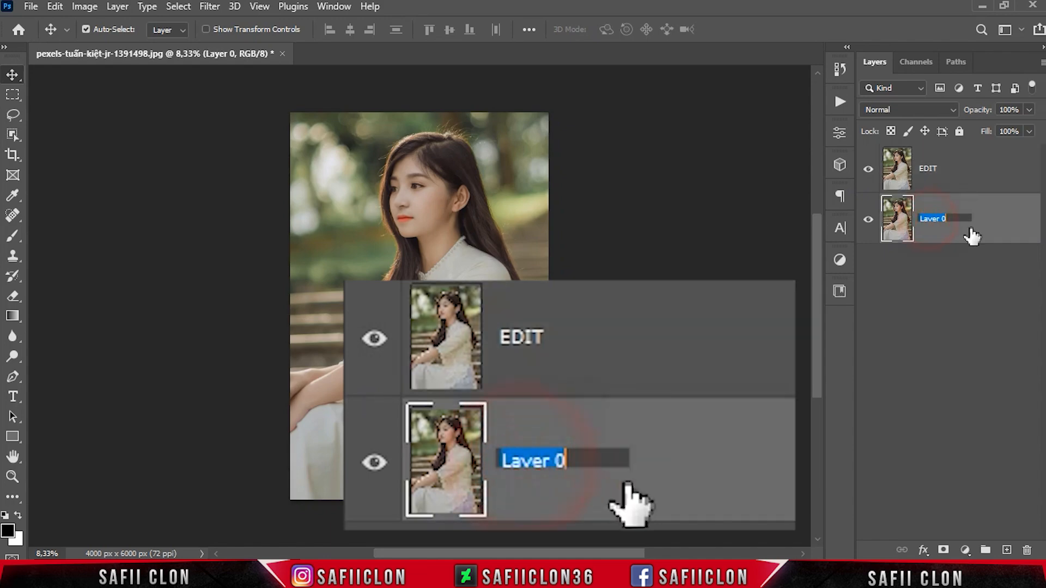
text(ORIGINAL)
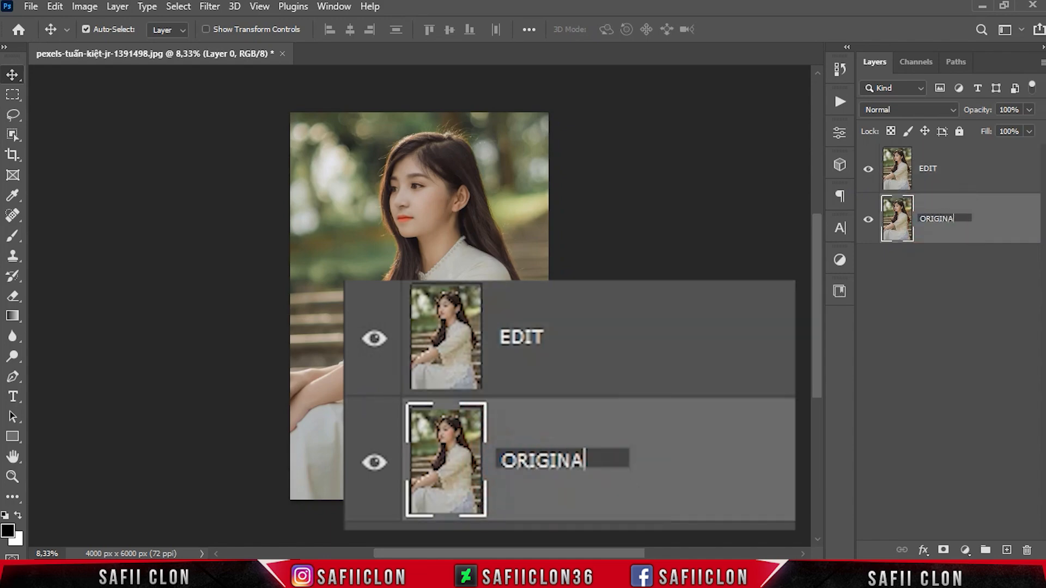
click(987, 234)
Step: Convert the EDIT layer to a smart object and open it in the Camera Raw Filter
click(960, 171)
right_click(962, 169)
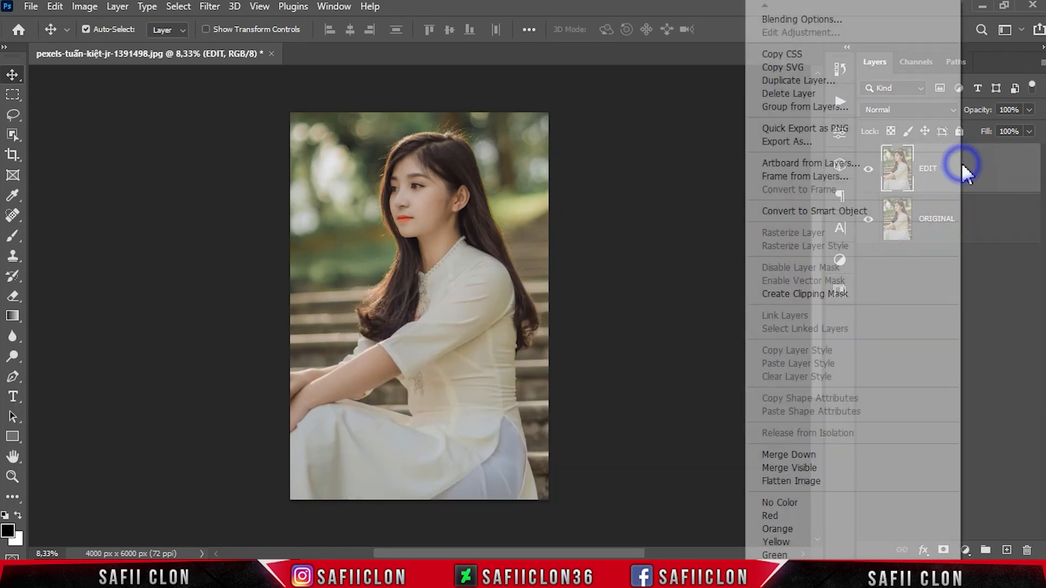
click(812, 218)
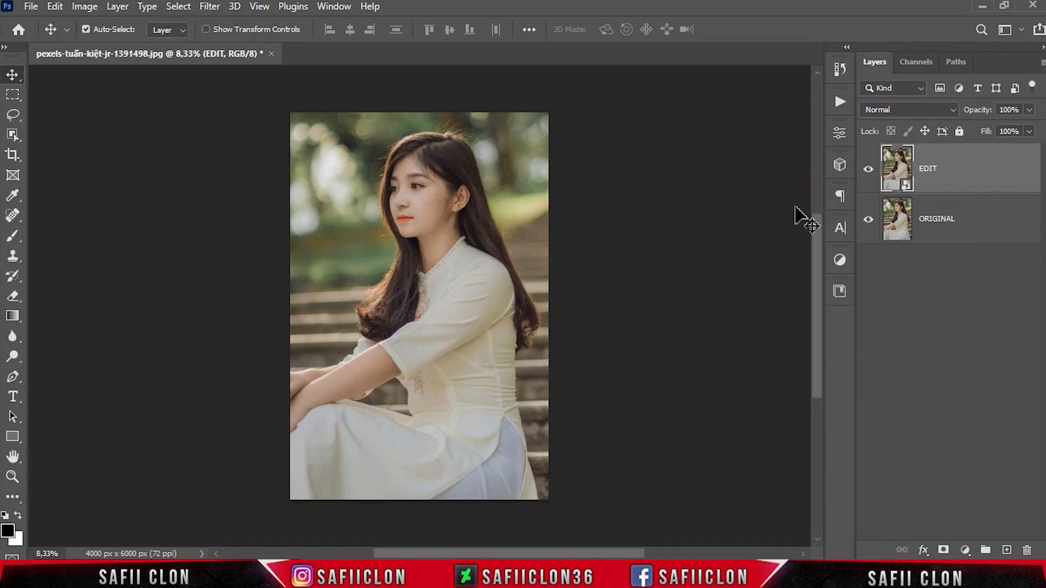
click(209, 6)
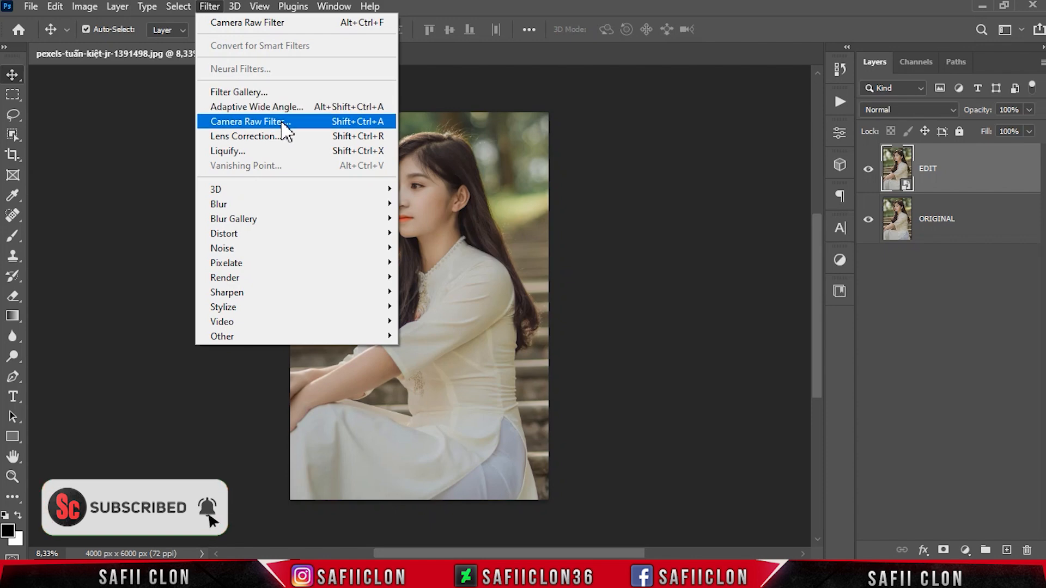
click(282, 123)
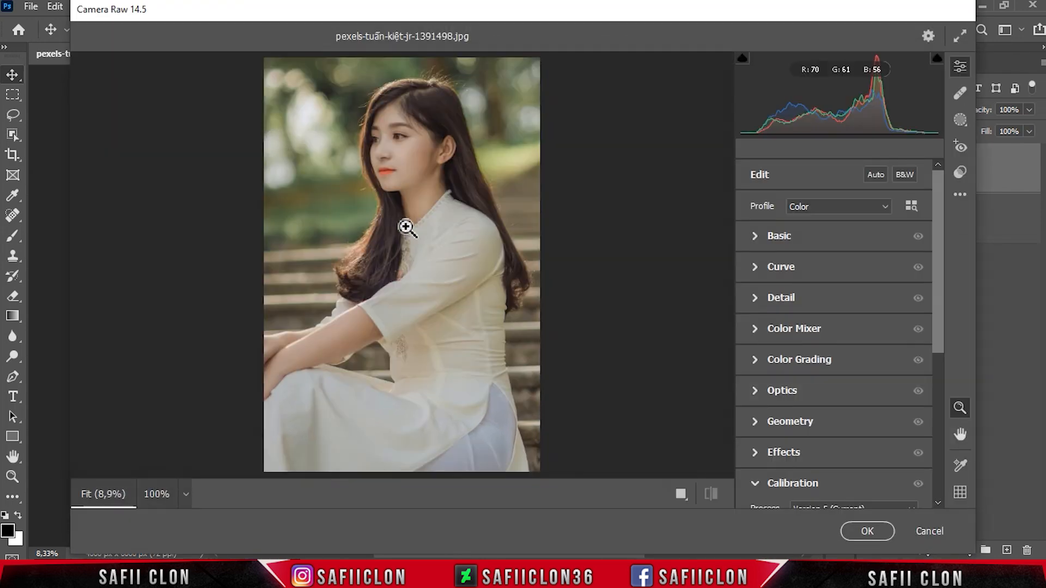
Step: In the Basic adjustments, set Temperature to +18, Tint to +1 and Exposure to -0.75
click(783, 237)
drag(733, 249, 702, 246)
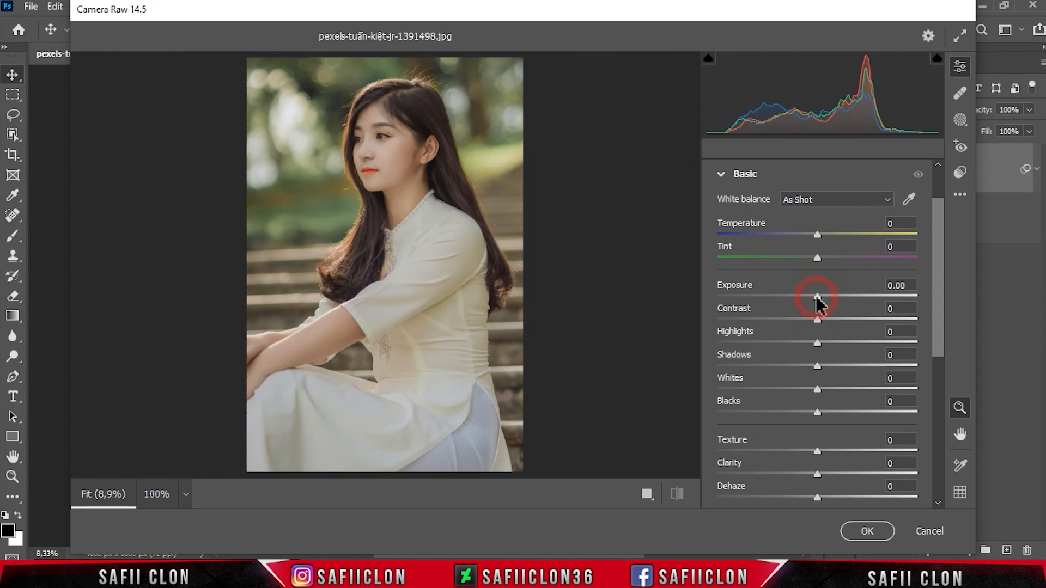
click(818, 235)
drag(817, 234, 819, 256)
drag(817, 297, 801, 294)
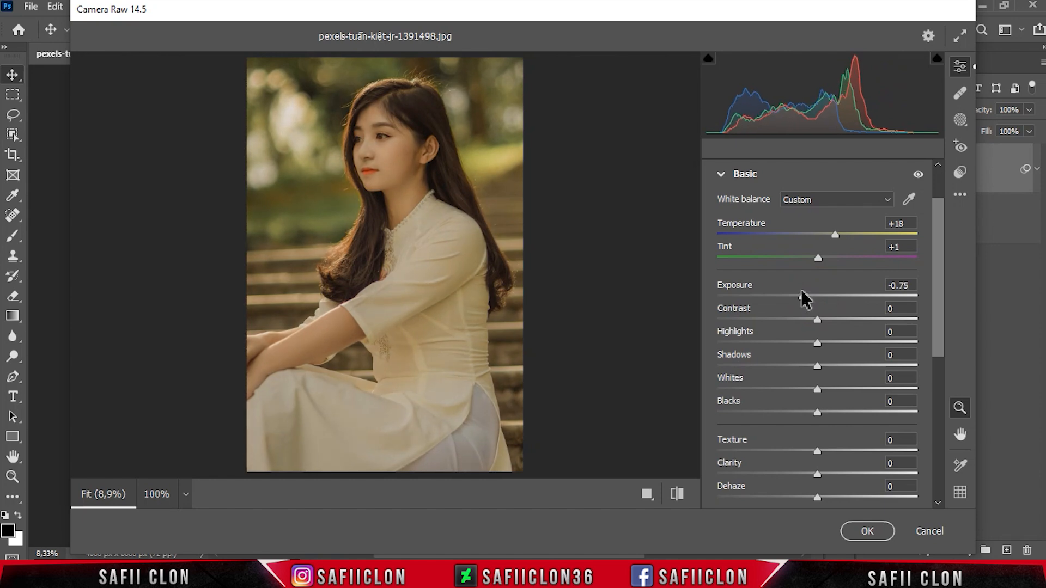
Step: Set Contrast to +32, Highlights to -24, Shadows to +100, Whites to -100 and Blacks to +29
drag(821, 320, 789, 344)
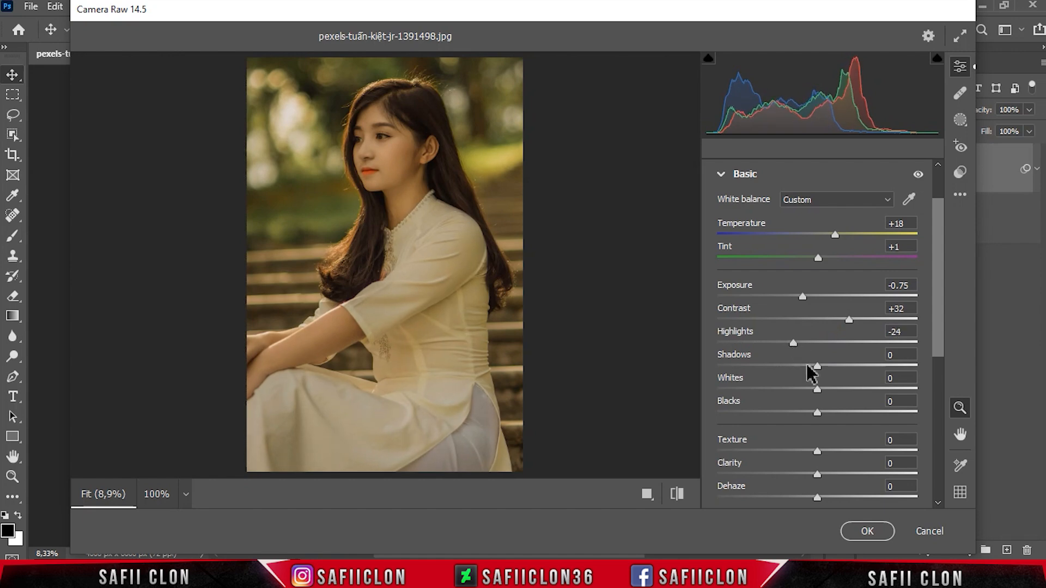
drag(817, 373, 951, 368)
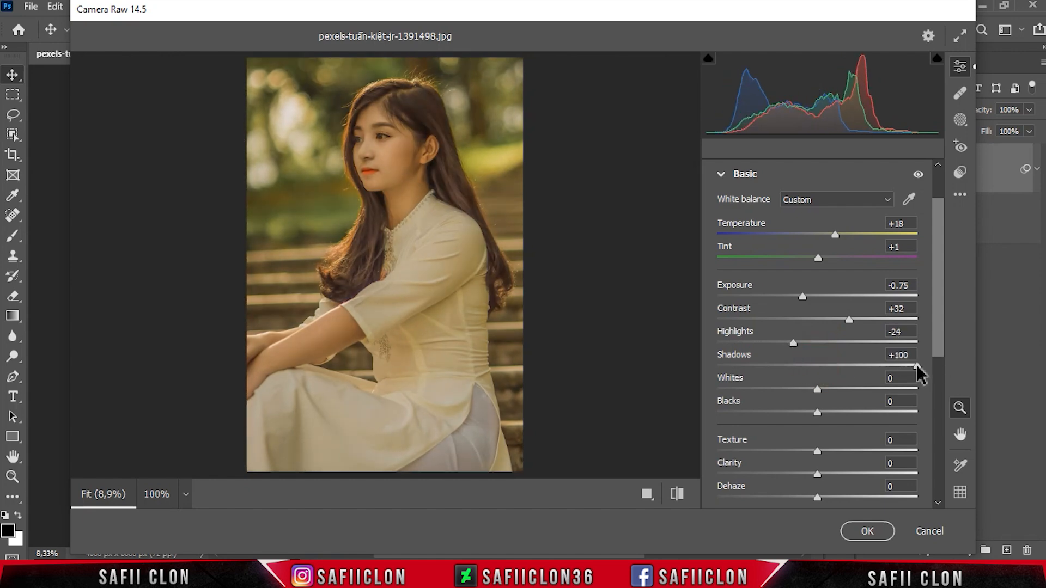
drag(817, 388, 707, 390)
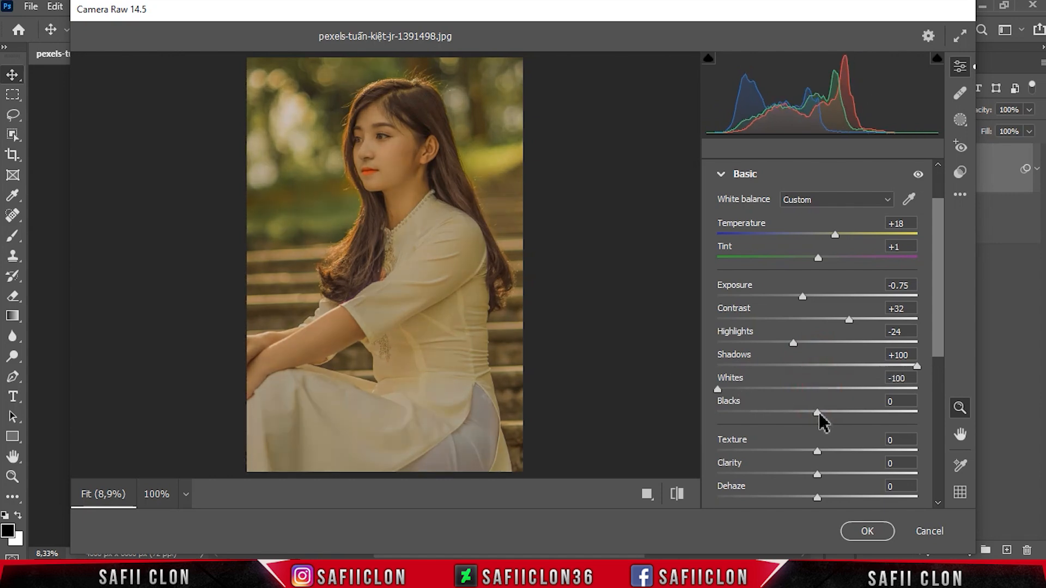
drag(818, 414, 846, 412)
Step: Set Texture to +18, Clarity to +29, Dehaze to +23, Vibrance to -25 and Saturation to -11
click(938, 344)
drag(939, 345, 938, 396)
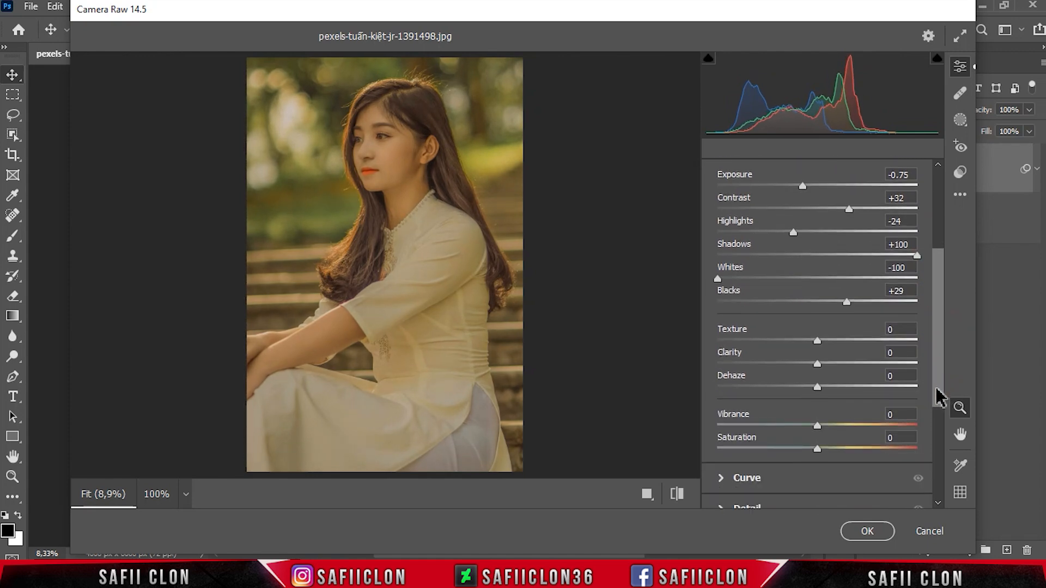
drag(818, 344, 838, 349)
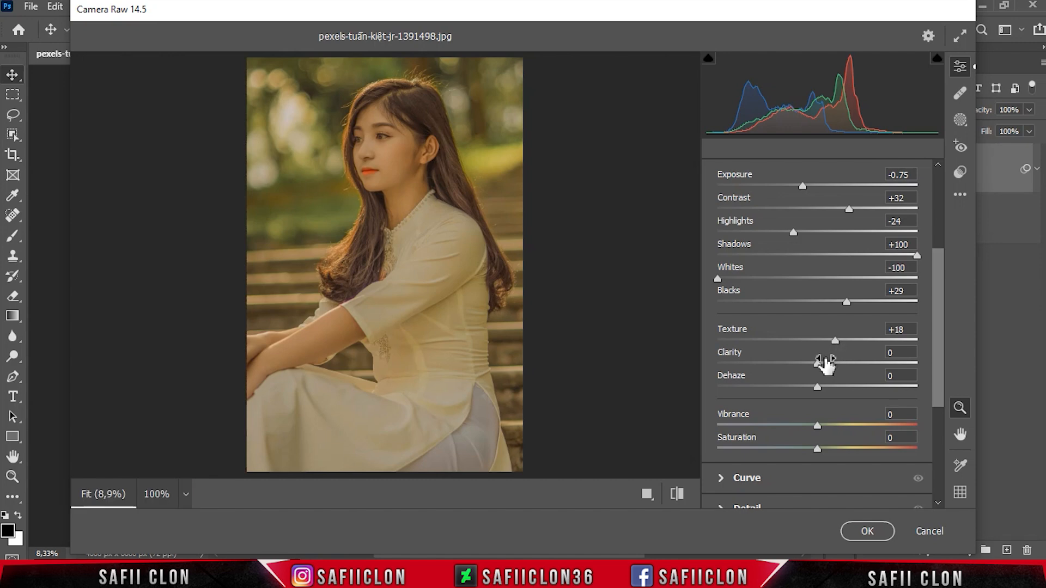
drag(817, 364, 852, 372)
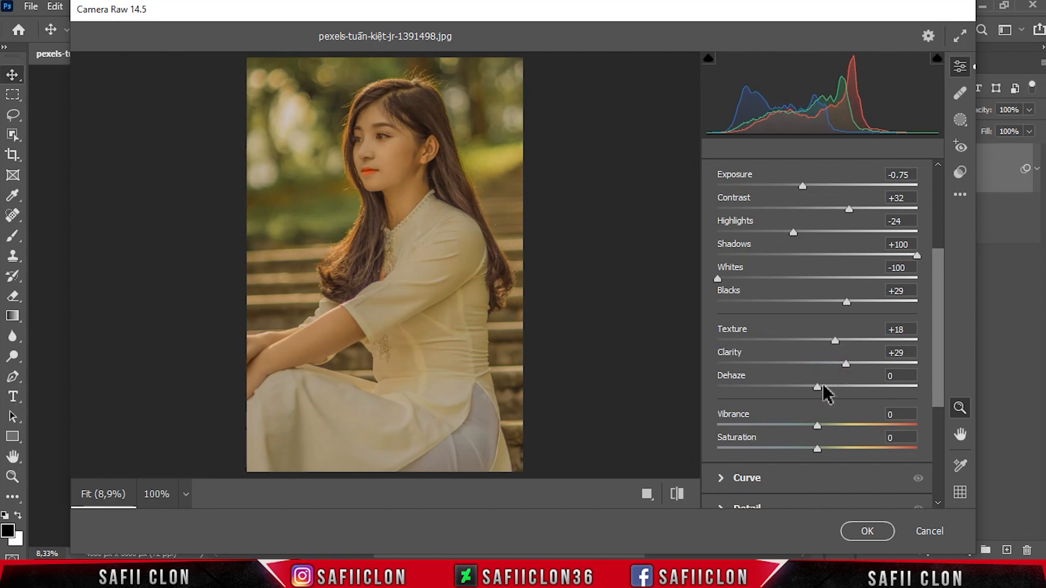
drag(817, 387, 843, 388)
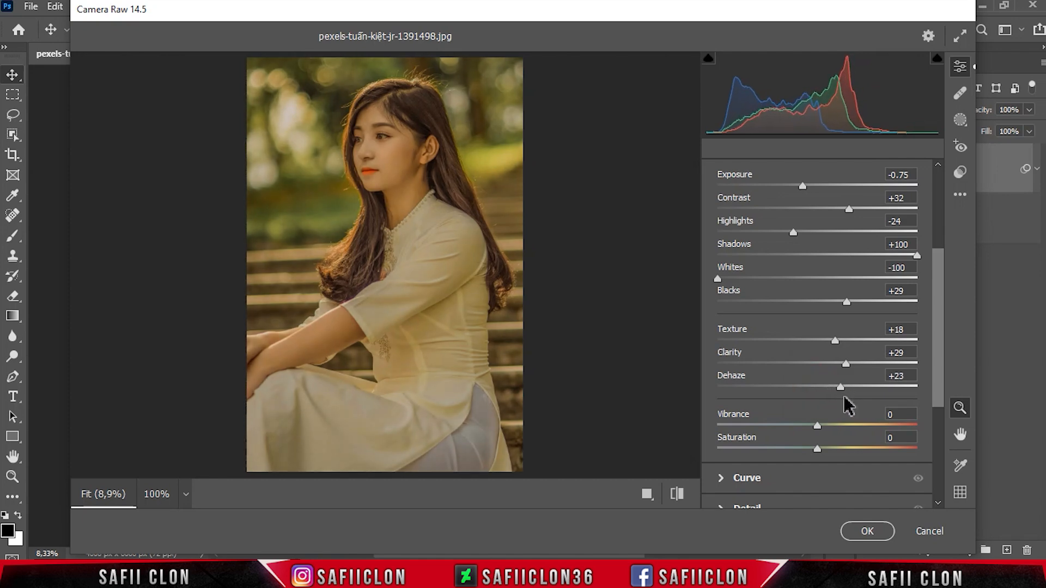
drag(818, 425, 811, 451)
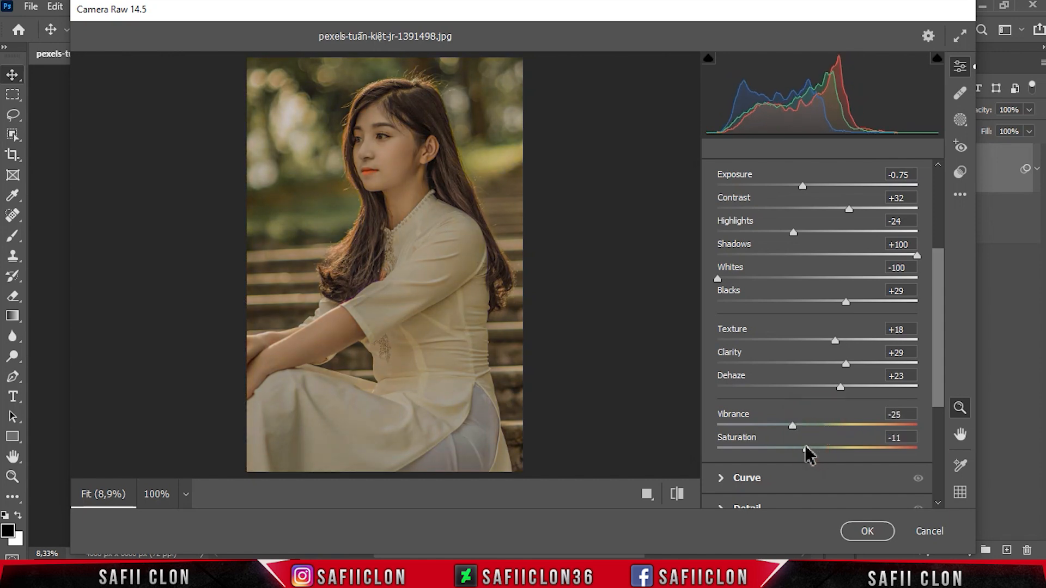
Step: Add a shadow point to the RGB point curve with Input 66 and Output 55
drag(936, 354, 933, 408)
click(754, 373)
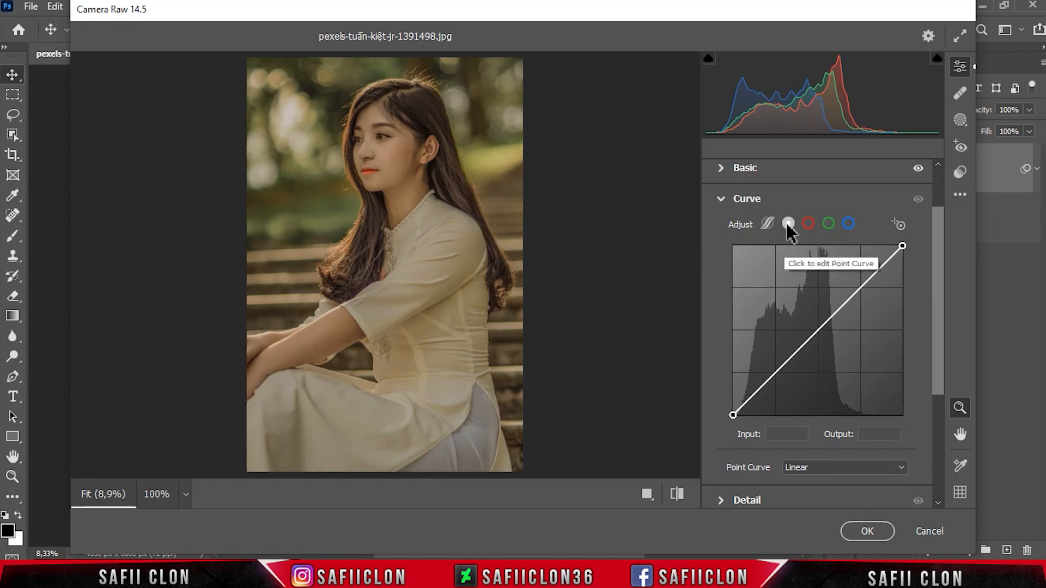
click(773, 376)
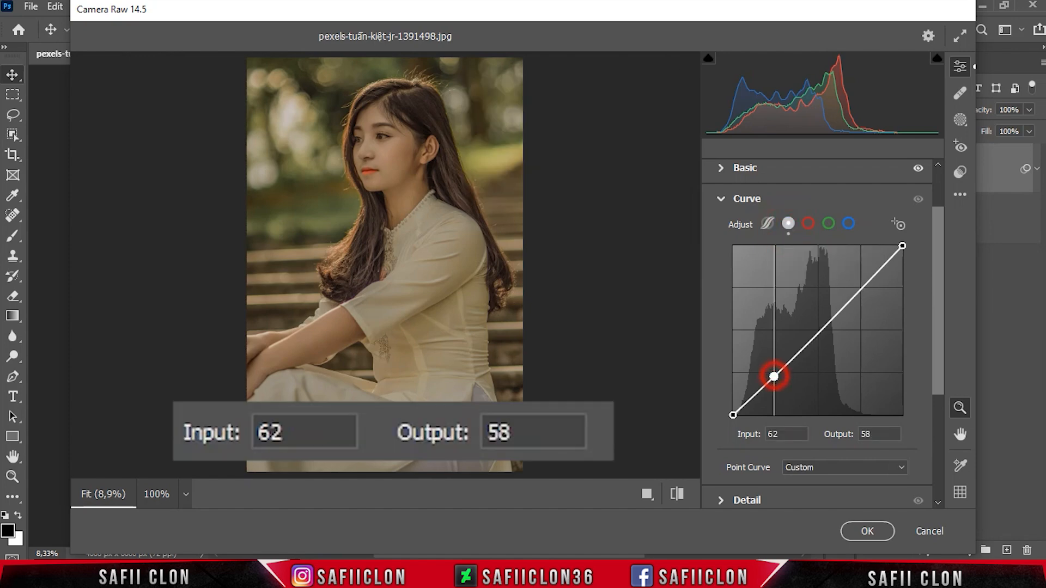
click(779, 434)
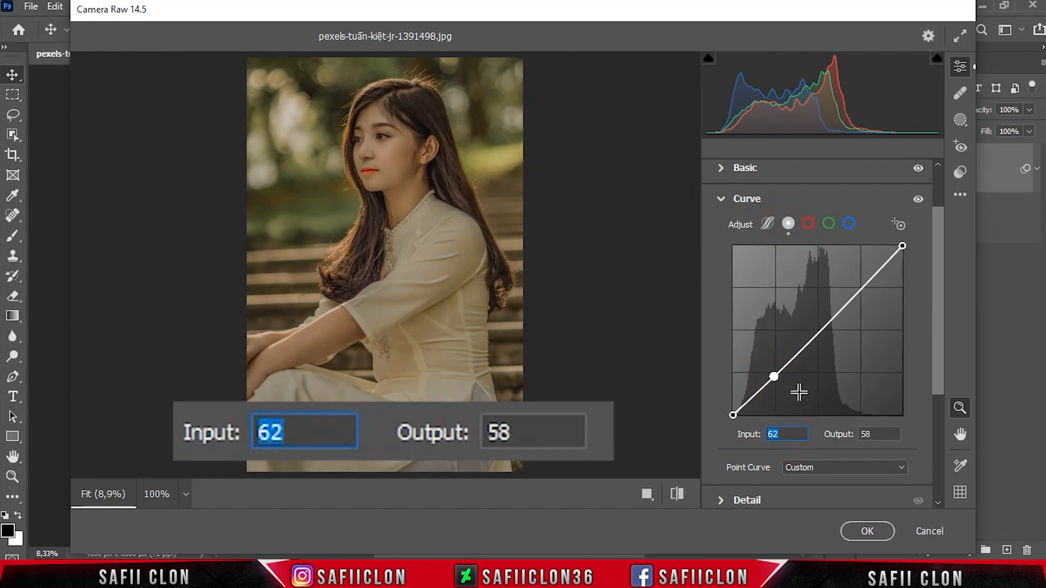
text(66)
key(Tab)
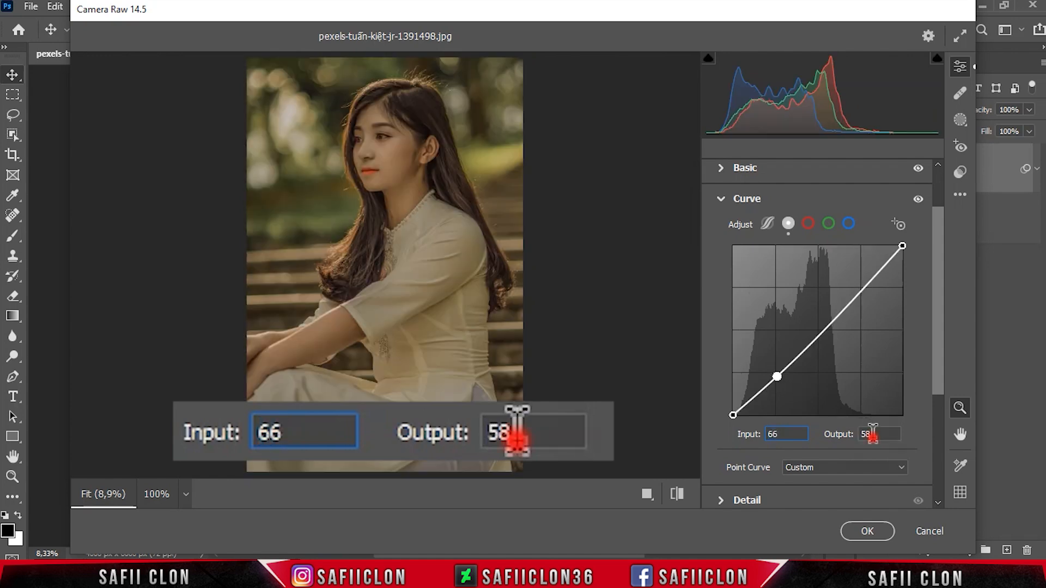
text(54)
drag(875, 435, 841, 421)
text(55)
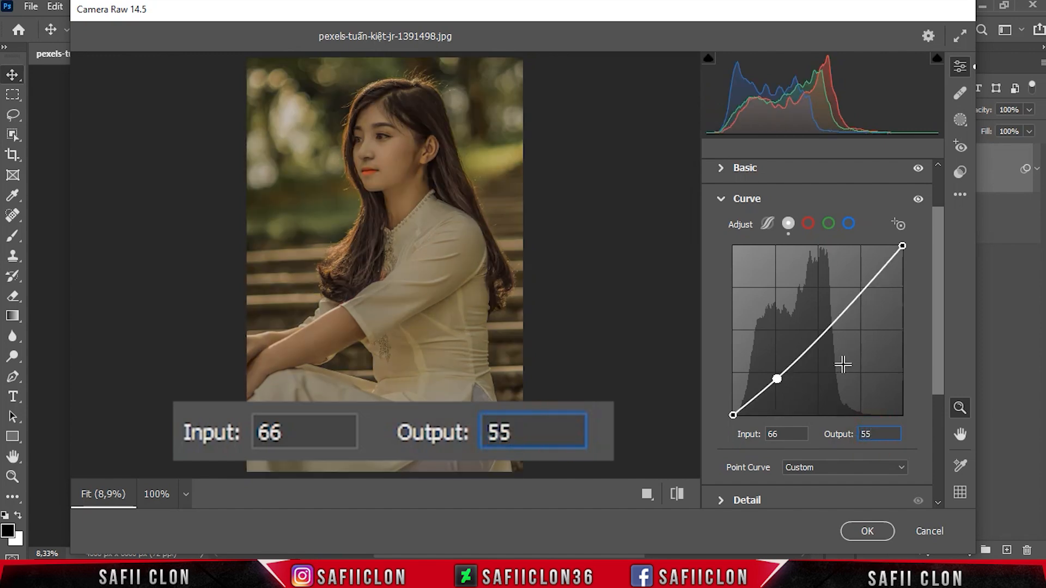
Step: Raise the point curve's black end point to Output 28, keeping its Input at 0
click(733, 417)
click(774, 434)
click(868, 434)
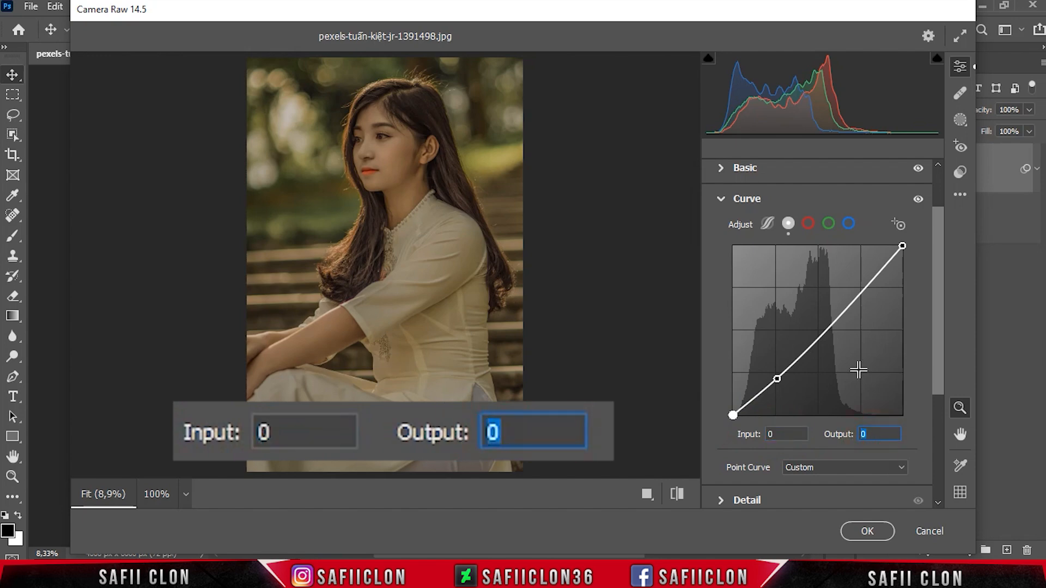
text(28)
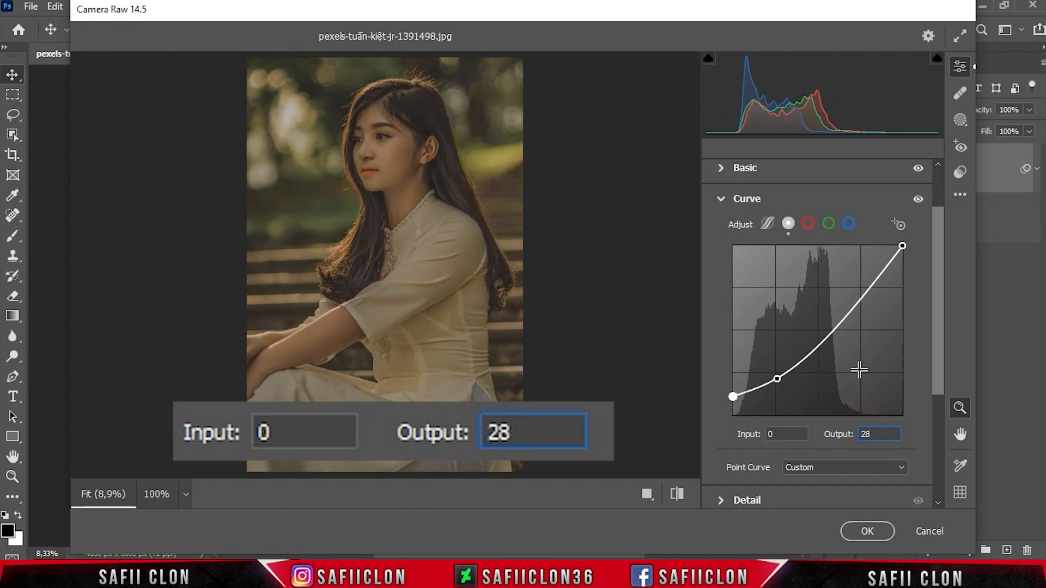
Step: In the Detail adjustments, set Sharpening to 40, Noise Reduction to 40 and Color Noise Reduction to 26
drag(936, 319, 933, 392)
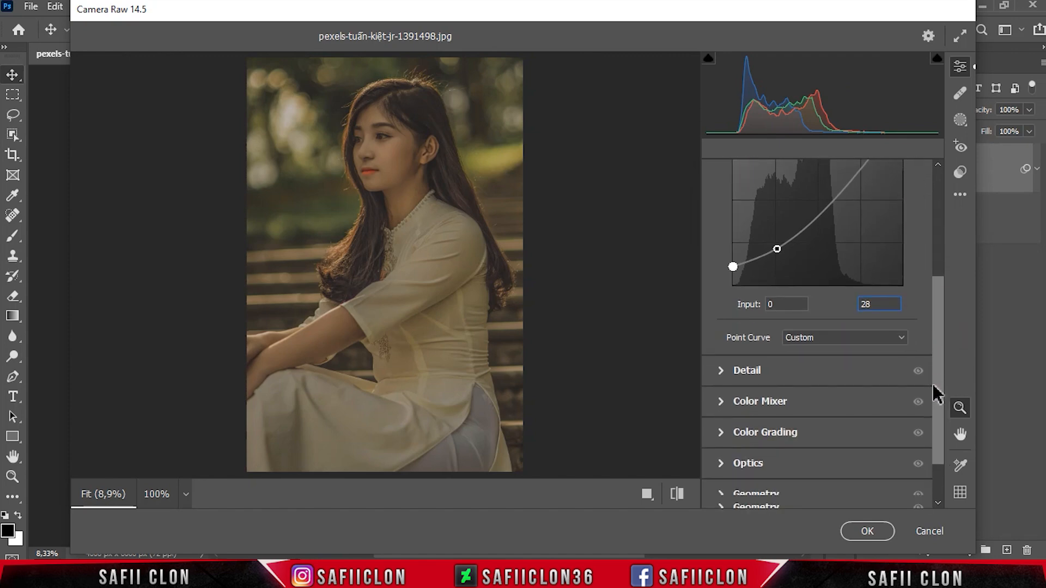
click(761, 371)
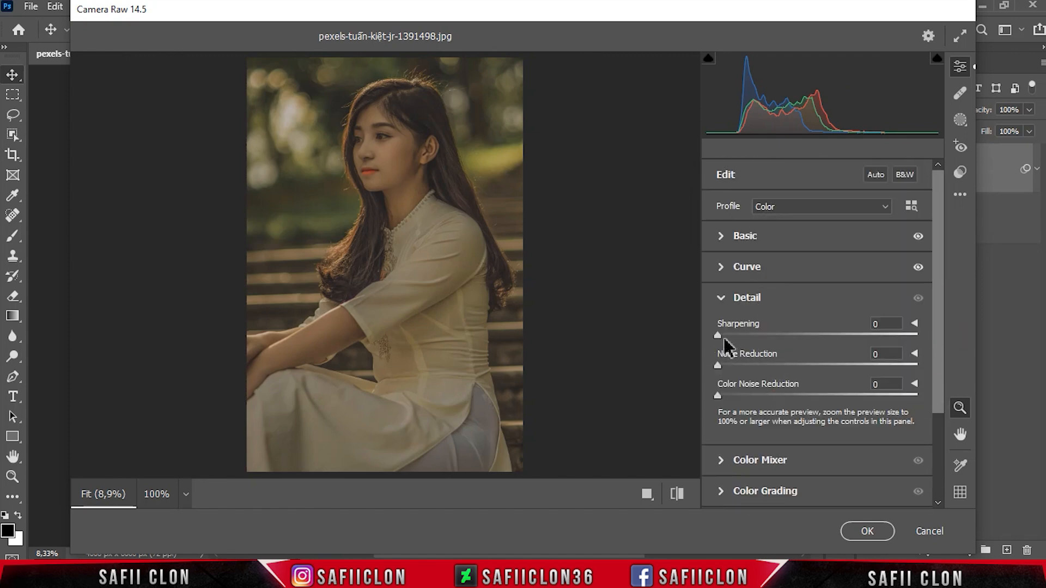
drag(719, 335, 782, 342)
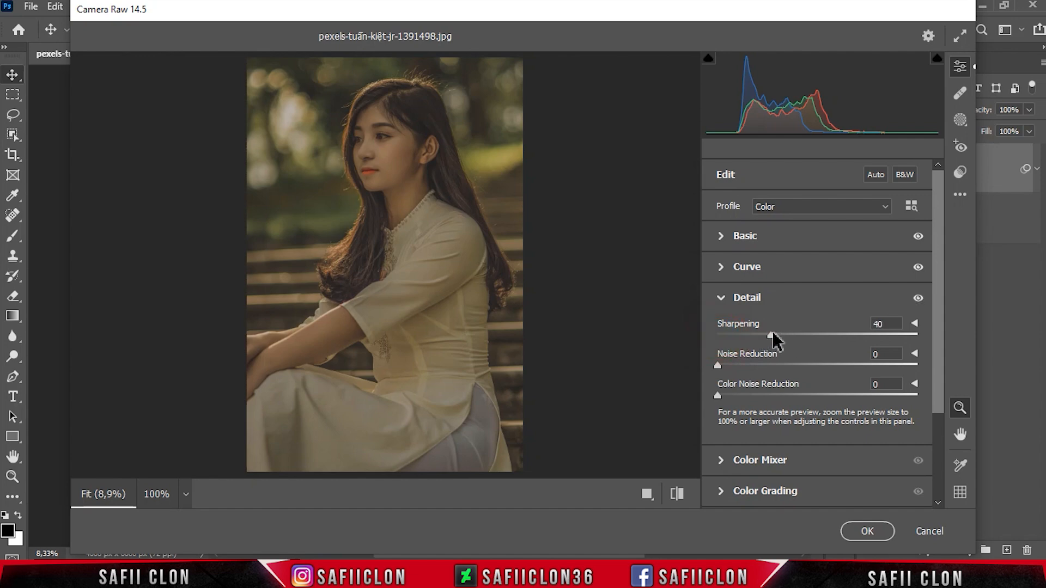
drag(721, 363, 800, 369)
drag(717, 396, 768, 393)
Step: In the Color Mixer, set the Hue of Oranges to -4, Yellows to +18, Greens to -71 and Blues to -29
drag(938, 366, 940, 431)
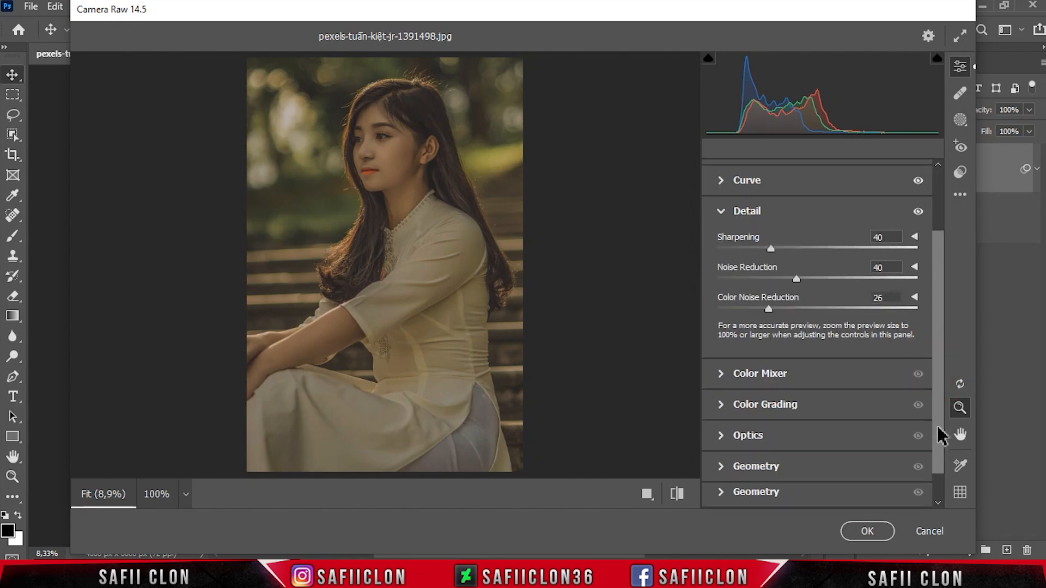
click(790, 379)
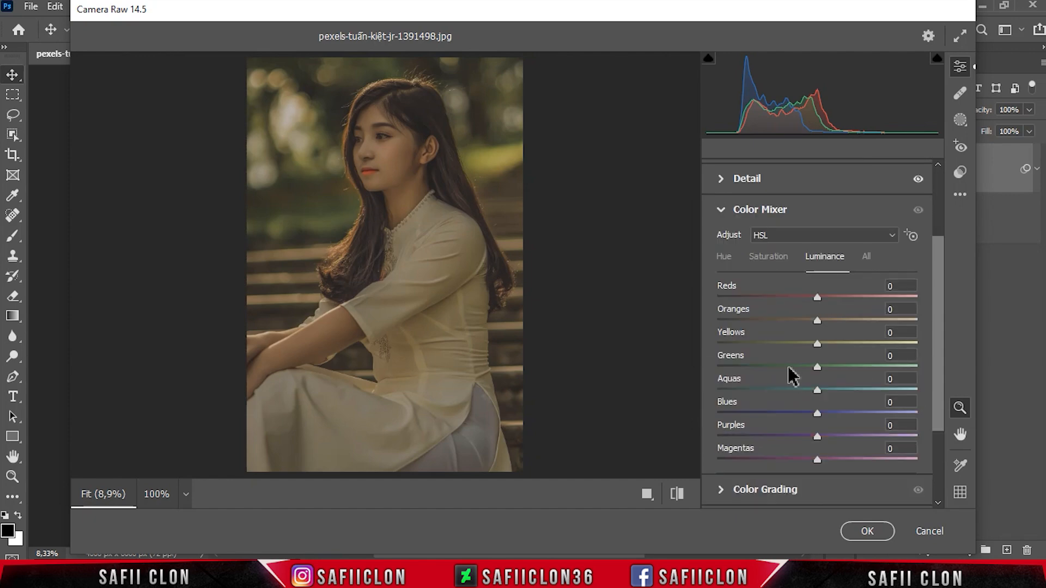
click(724, 258)
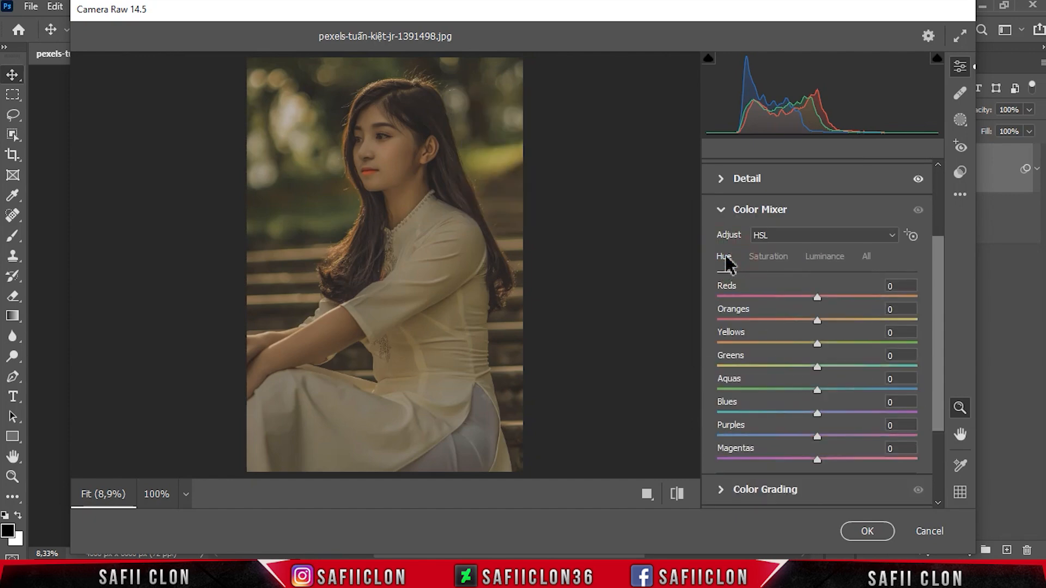
drag(938, 305, 940, 323)
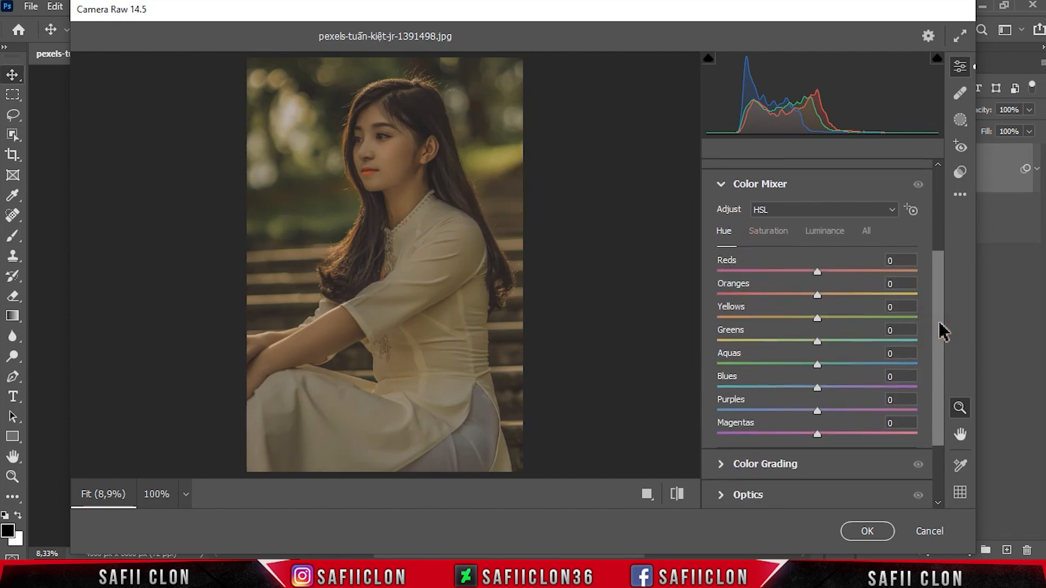
drag(818, 296, 814, 297)
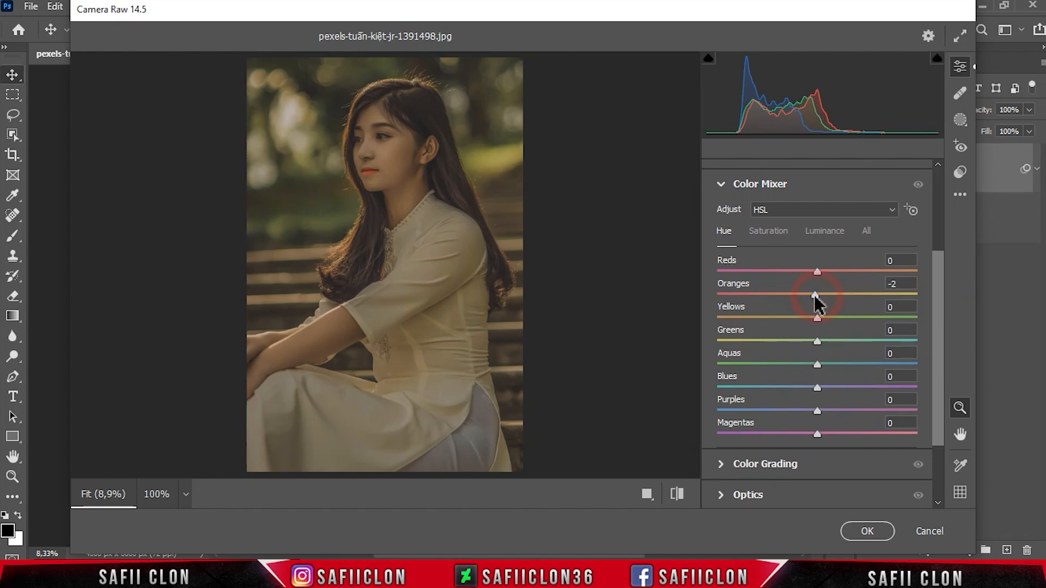
drag(817, 317, 841, 317)
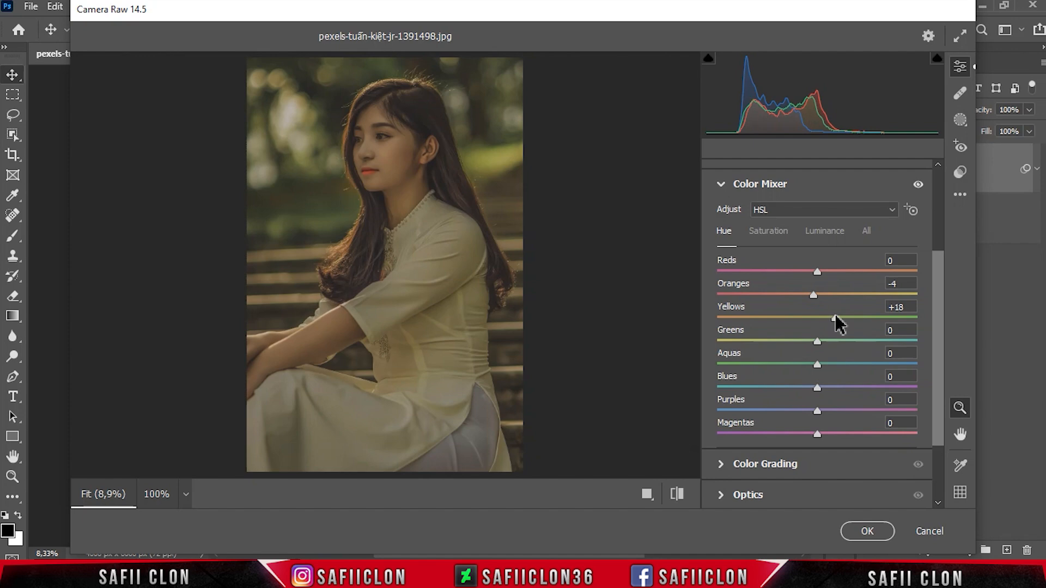
drag(818, 343, 744, 343)
drag(818, 387, 793, 388)
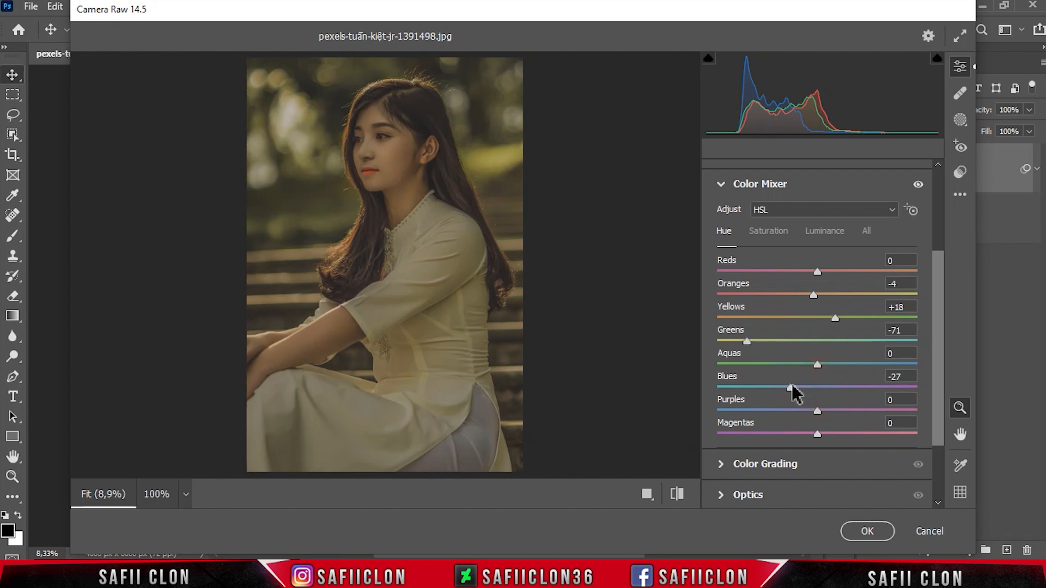
Step: Set Color Mixer Saturation to Reds -41, Oranges +17, Yellows -97, Greens -100, Aquas -83, Blues -93, Purples -100 and Magentas -98
click(779, 240)
drag(817, 272, 828, 295)
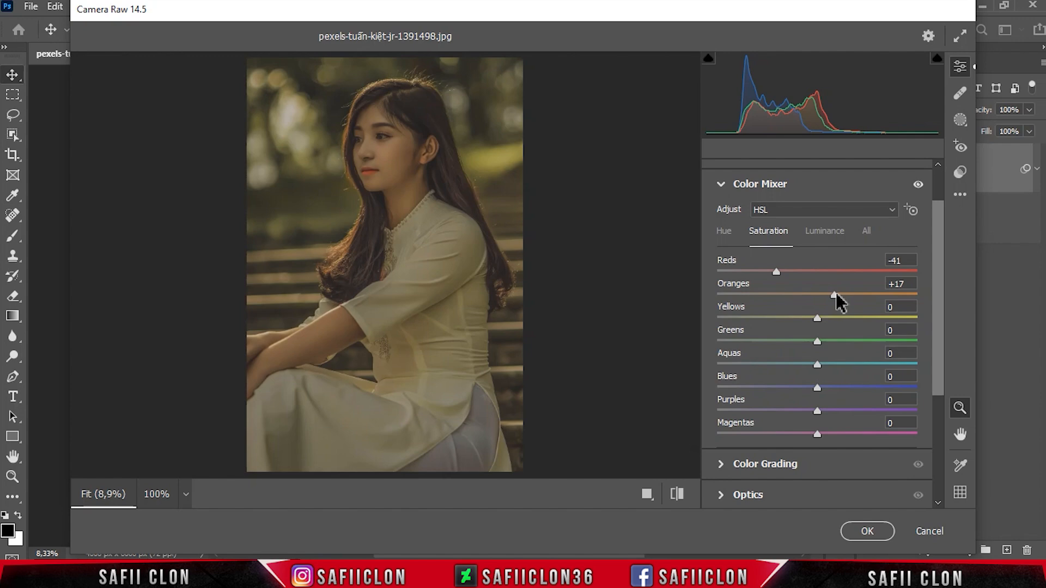
drag(817, 318, 723, 319)
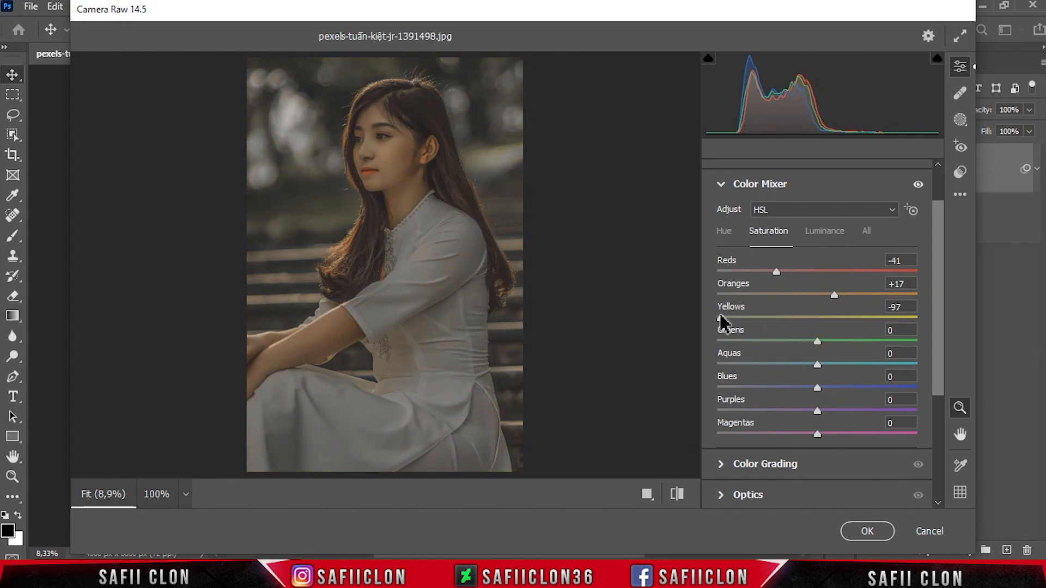
drag(818, 342, 717, 342)
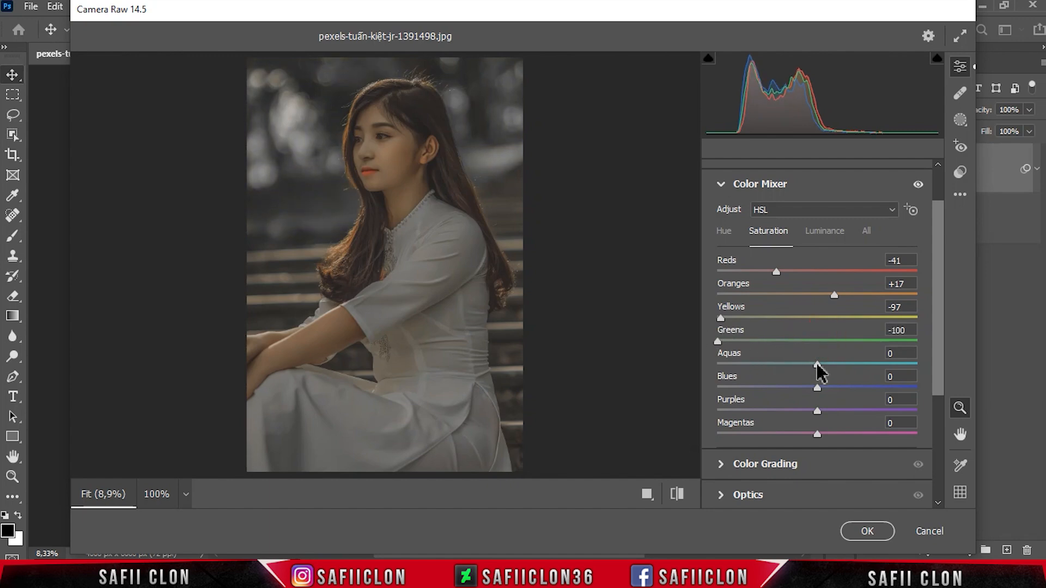
drag(817, 364, 740, 364)
drag(817, 387, 731, 388)
drag(817, 410, 752, 409)
drag(821, 434, 727, 435)
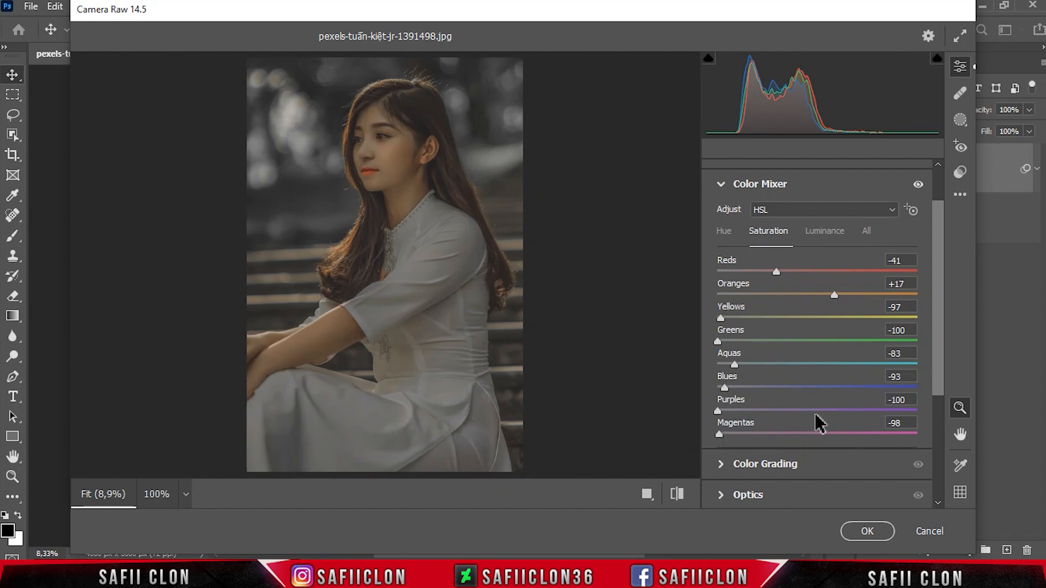
Step: Set Color Mixer Luminance to Reds -20, Oranges +44, Yellows +36, Greens +43 and Blues +33
click(823, 232)
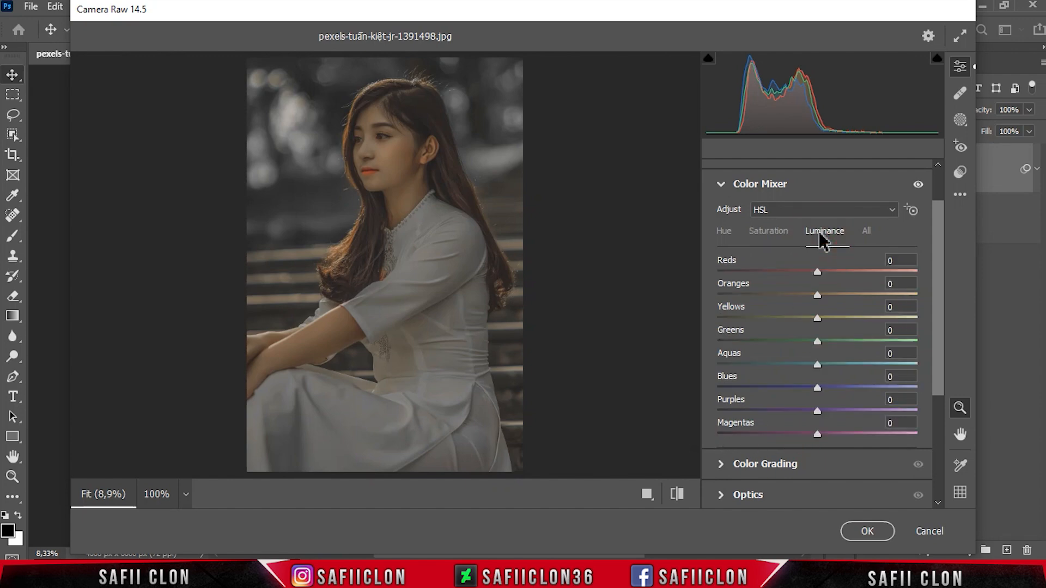
mouse_move(817, 272)
mouse_down()
mouse_move(796, 271)
mouse_move(843, 273)
mouse_move(791, 275)
mouse_move(804, 285)
mouse_up()
drag(795, 272, 860, 296)
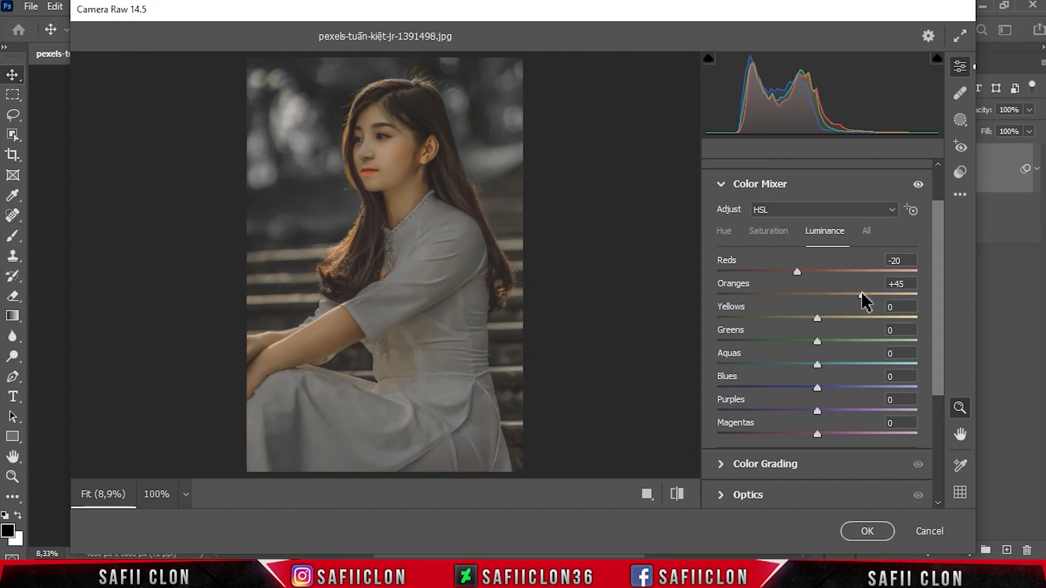
drag(817, 318, 856, 320)
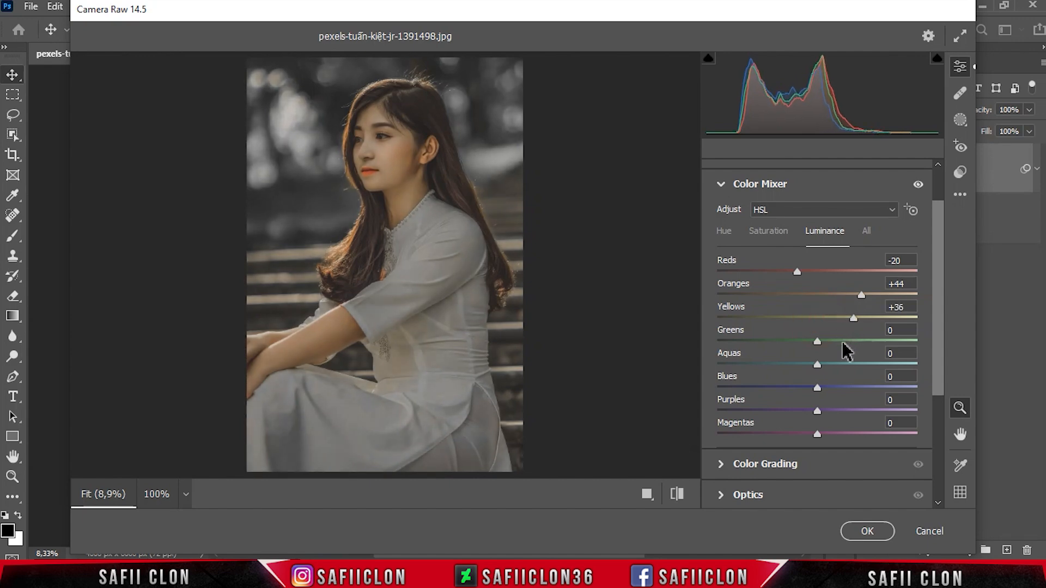
drag(817, 342, 867, 344)
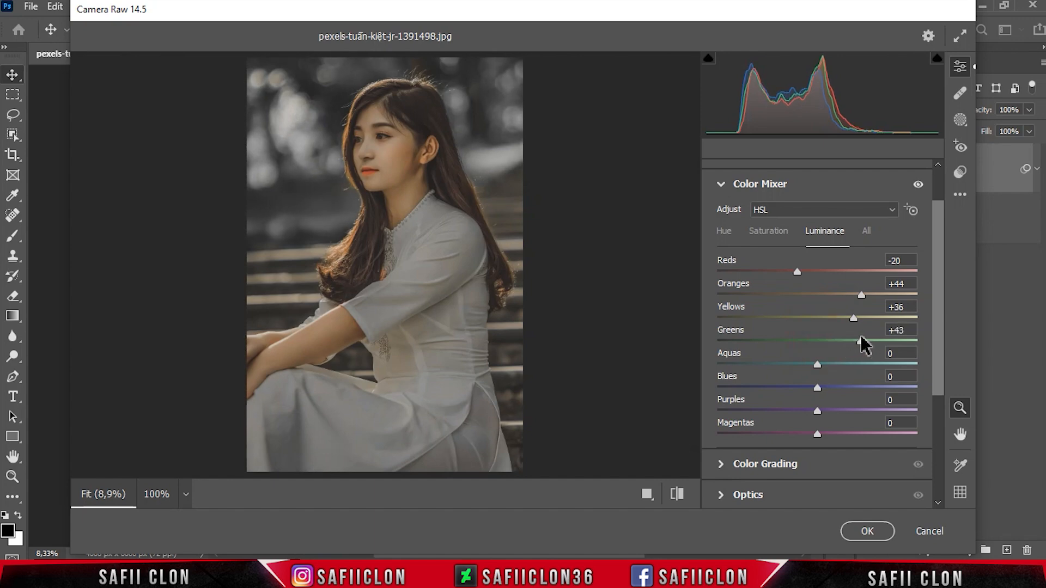
drag(817, 387, 857, 393)
Step: In Color Grading, tint the Shadows blue with Hue 241 and Saturation 13
drag(936, 310, 937, 405)
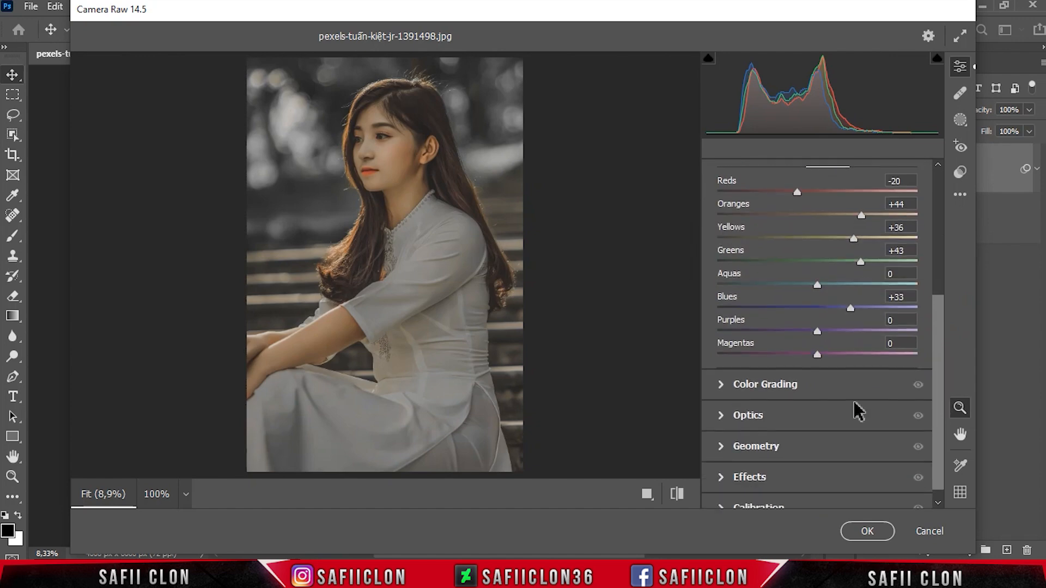
click(786, 387)
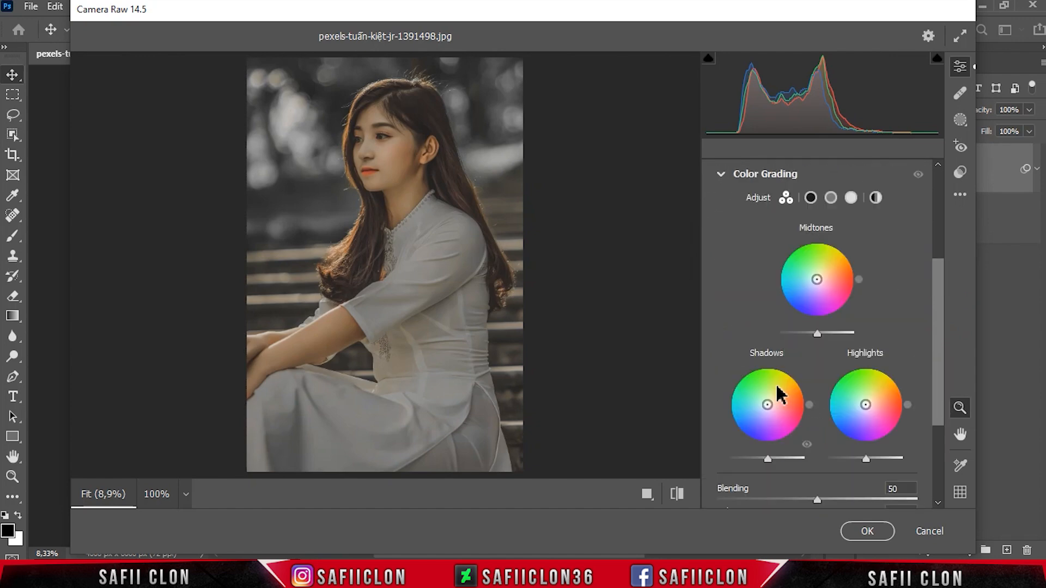
click(810, 199)
drag(938, 378, 937, 420)
click(911, 312)
click(910, 313)
drag(718, 323, 852, 323)
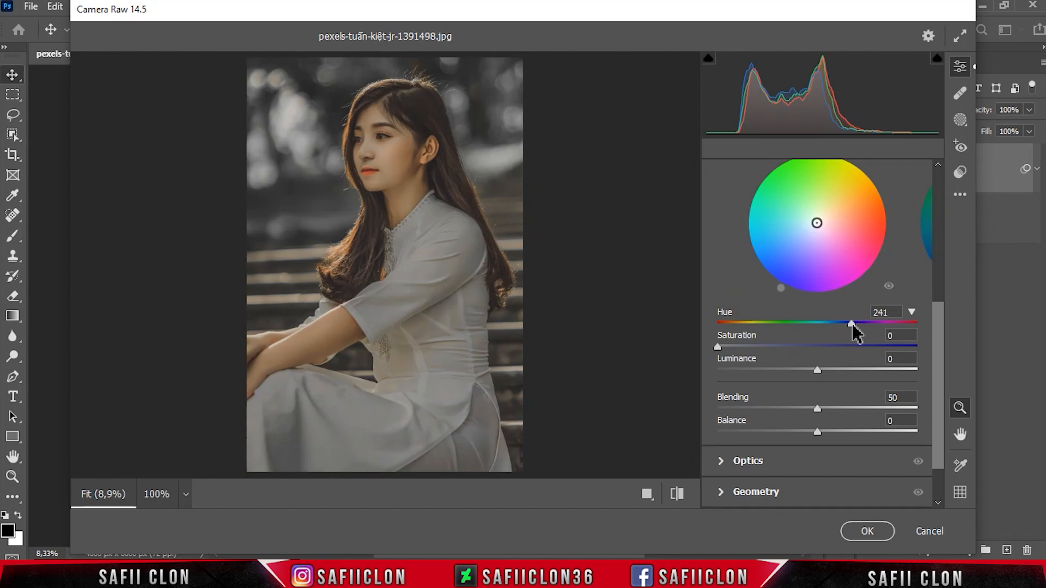
drag(717, 348, 747, 344)
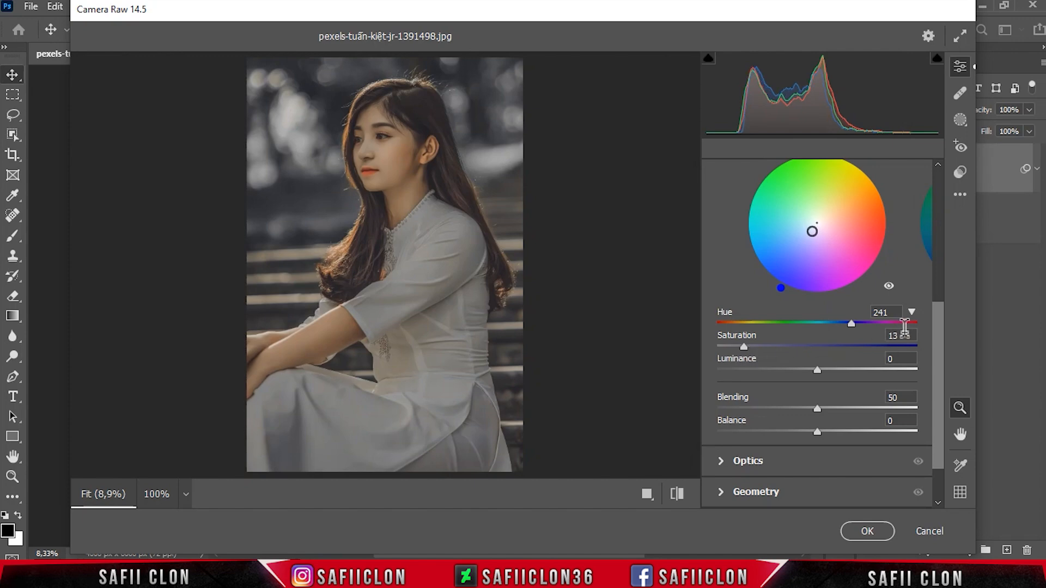
Step: Tint the Color Grading Highlights blue with Hue 244 and Saturation 26
drag(933, 327, 936, 285)
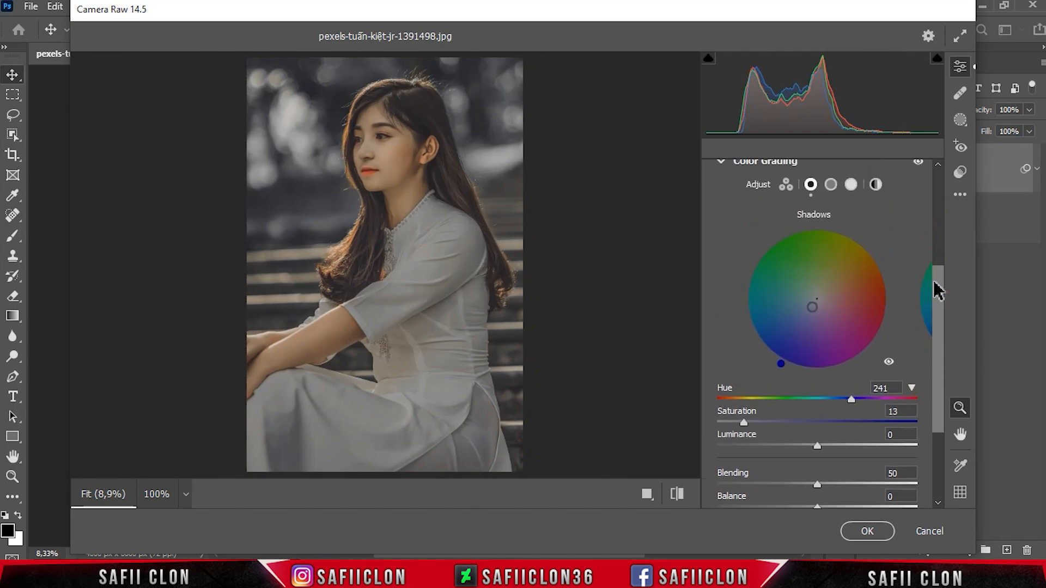
click(851, 186)
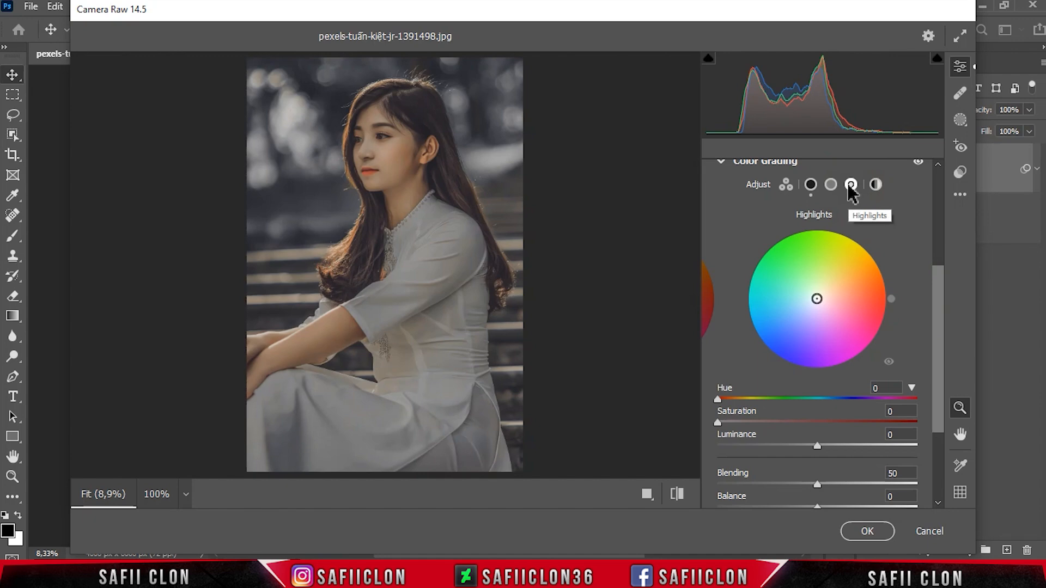
drag(718, 400, 853, 400)
drag(719, 424, 764, 431)
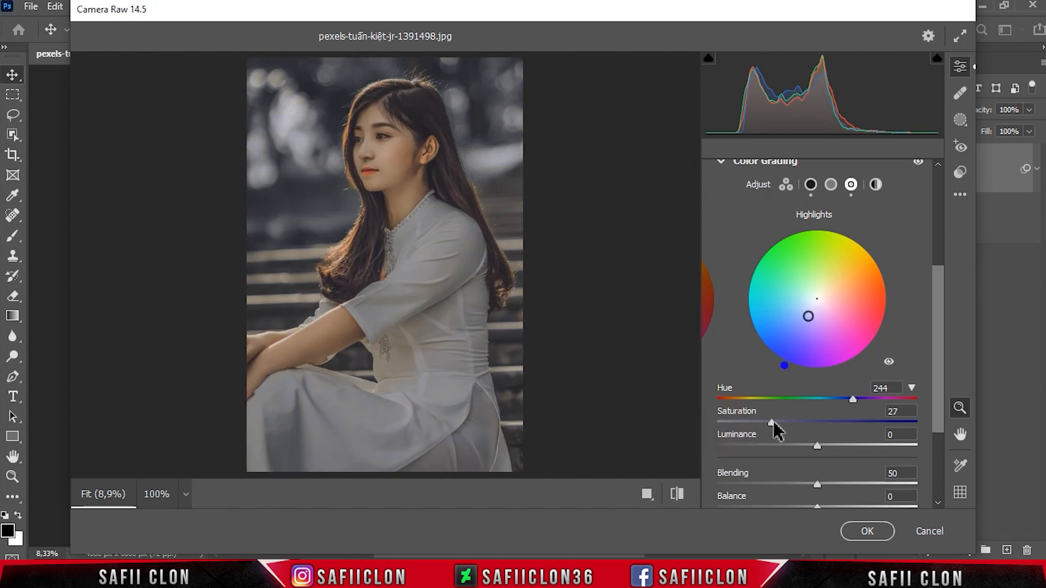
drag(772, 424, 769, 424)
Step: Raise the Color Grading Blending to 100
click(936, 351)
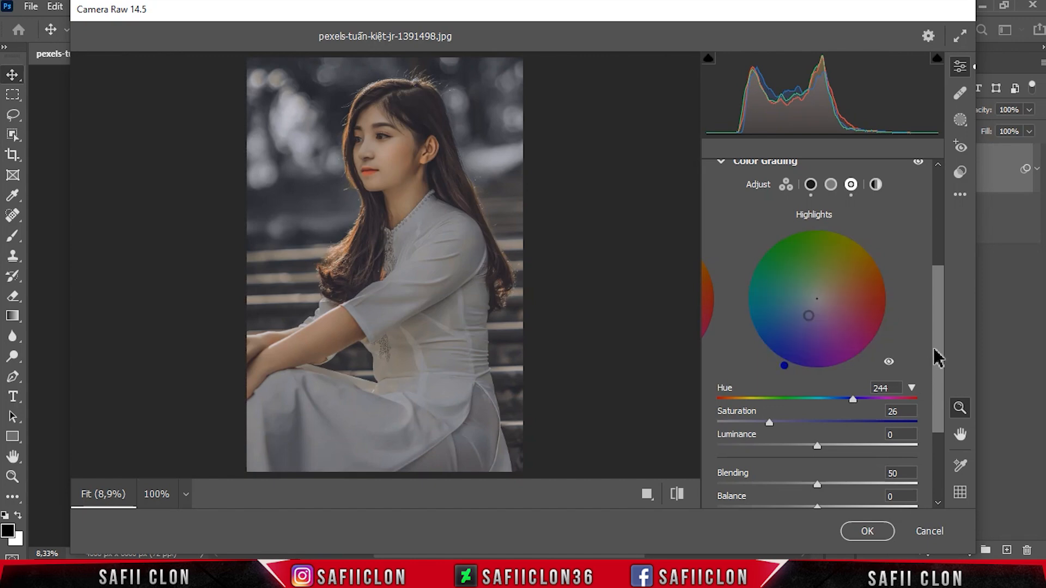
drag(937, 374, 937, 418)
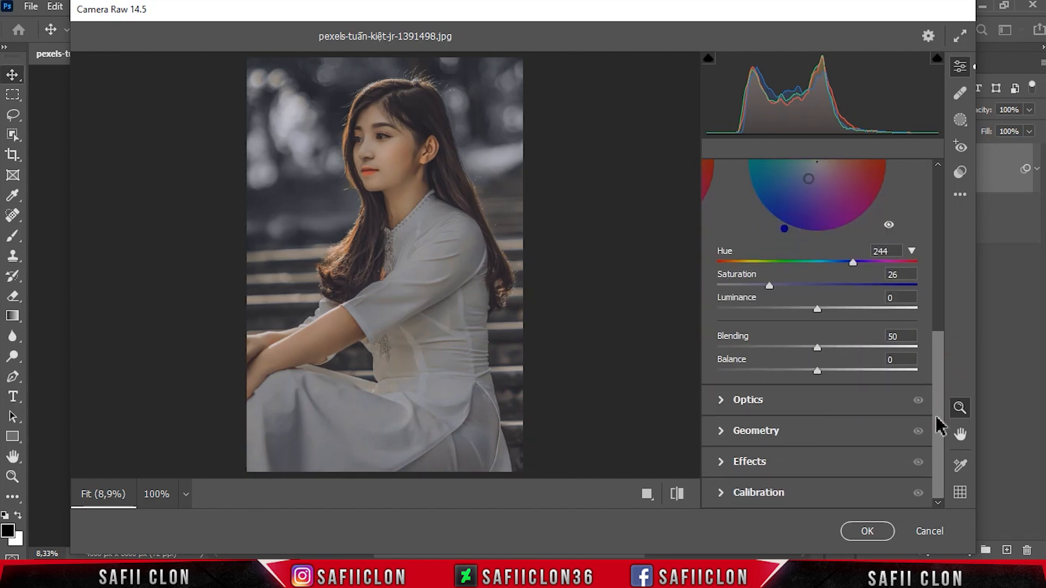
drag(818, 347, 932, 354)
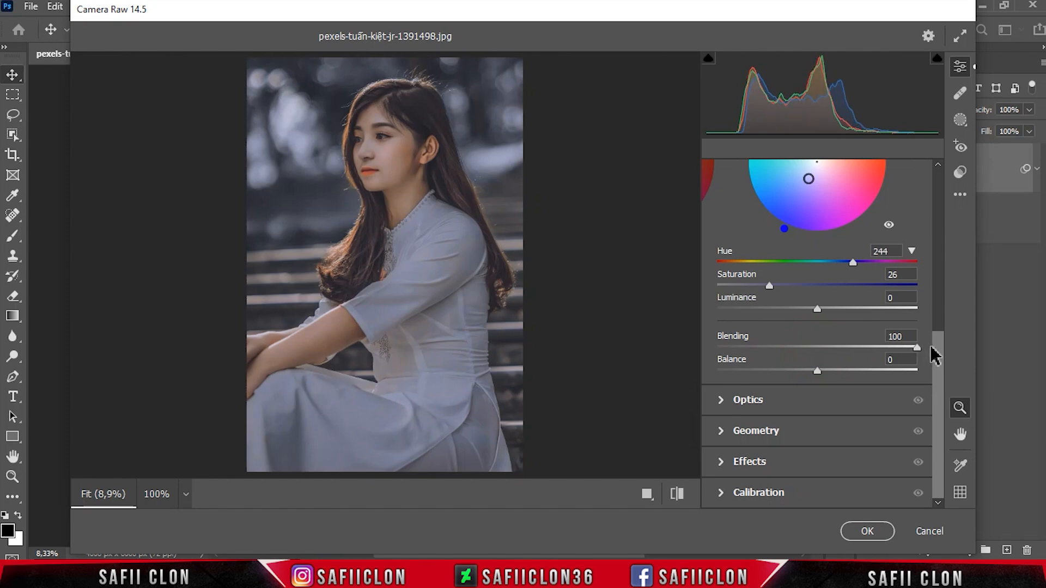
Step: In the Effects adjustments, set Grain to 7 and Vignetting to -21
click(753, 462)
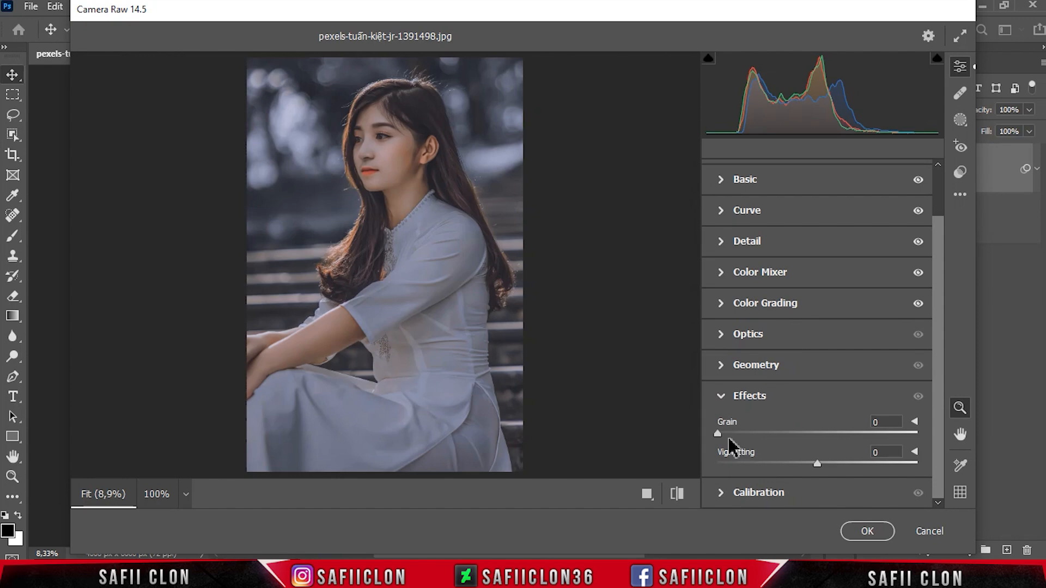
drag(723, 435, 734, 431)
drag(815, 464, 796, 463)
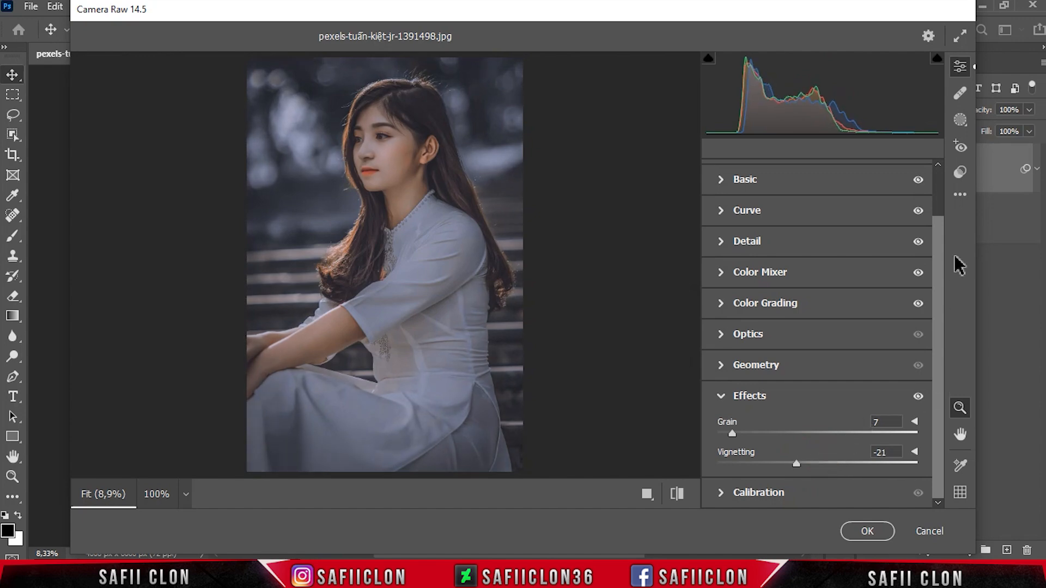
Step: Create a Select Subject mask of the woman and invert it so that it covers the background
click(960, 120)
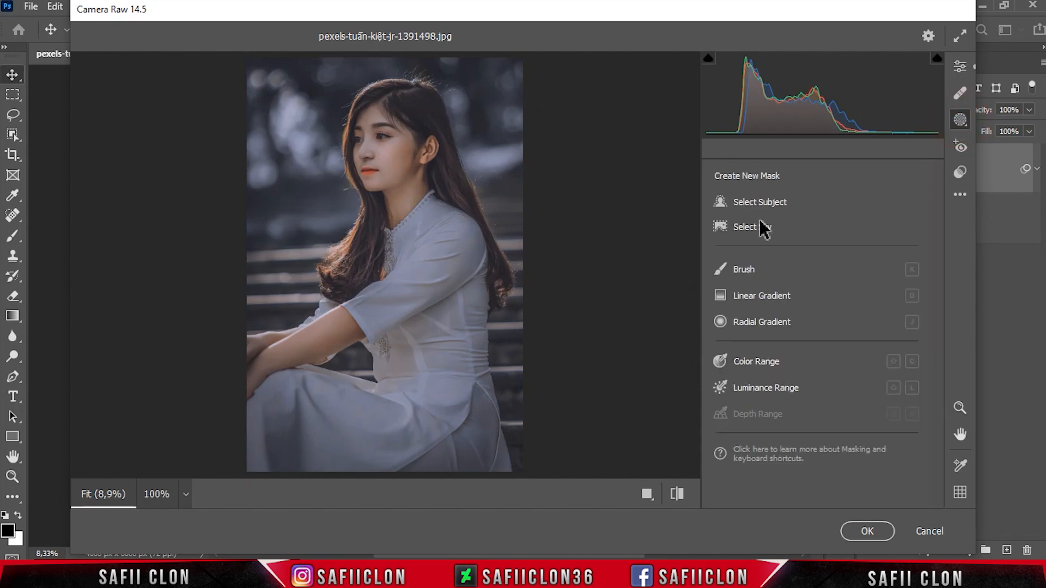
click(720, 203)
click(750, 202)
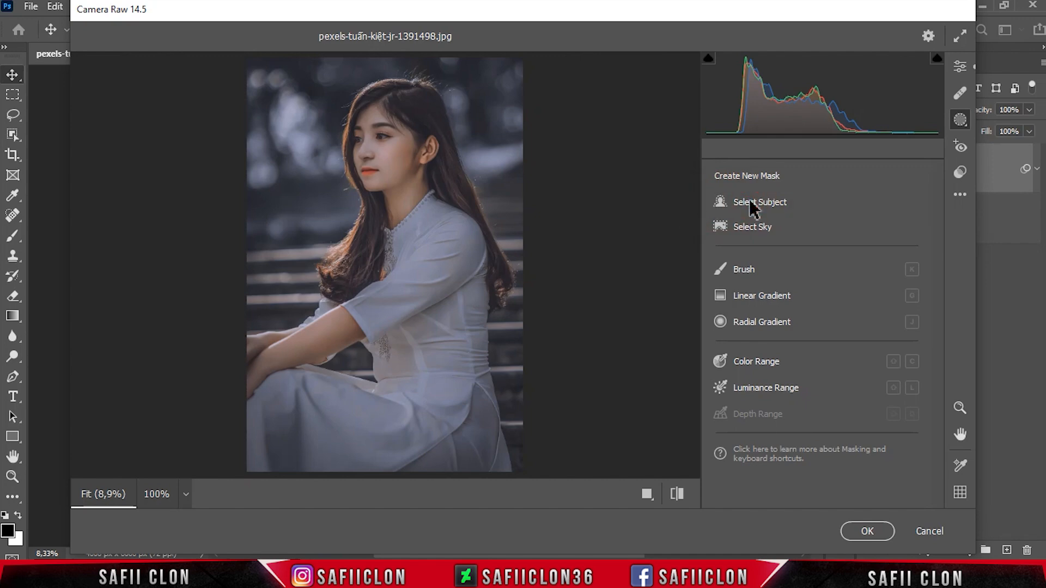
click(661, 212)
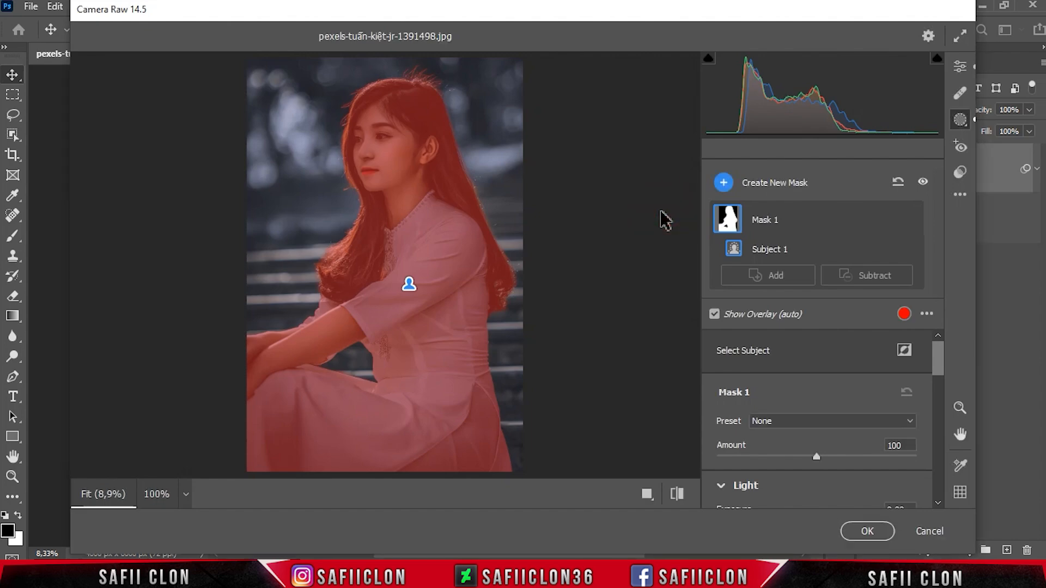
click(816, 221)
click(891, 249)
click(924, 297)
Step: For the background mask, set Exposure to -0.35, Contrast to -14 and Highlights to -36, and adjust its Shadows and Blacks
drag(942, 362, 952, 391)
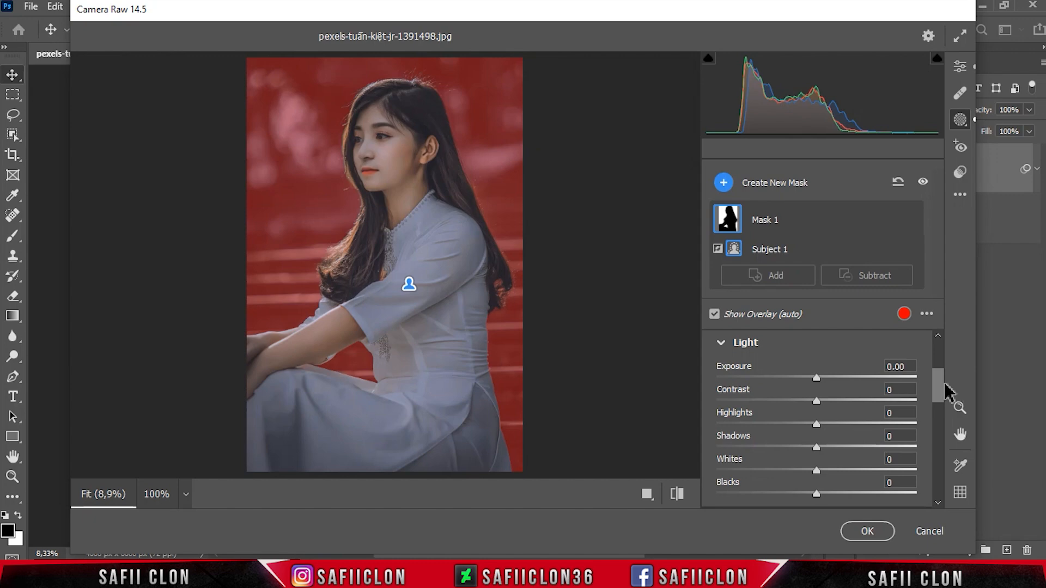
drag(817, 377, 813, 400)
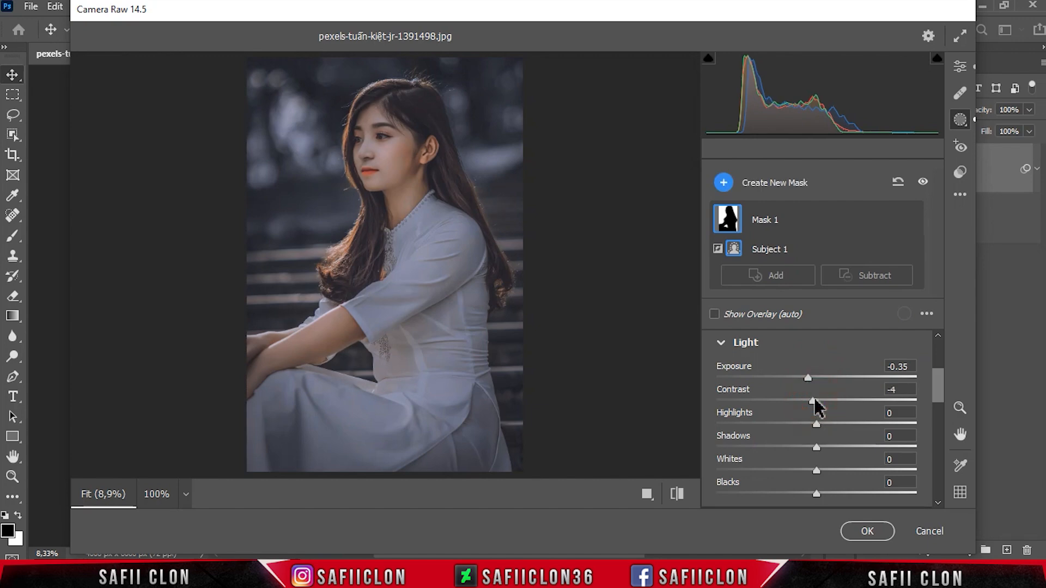
drag(811, 401, 792, 424)
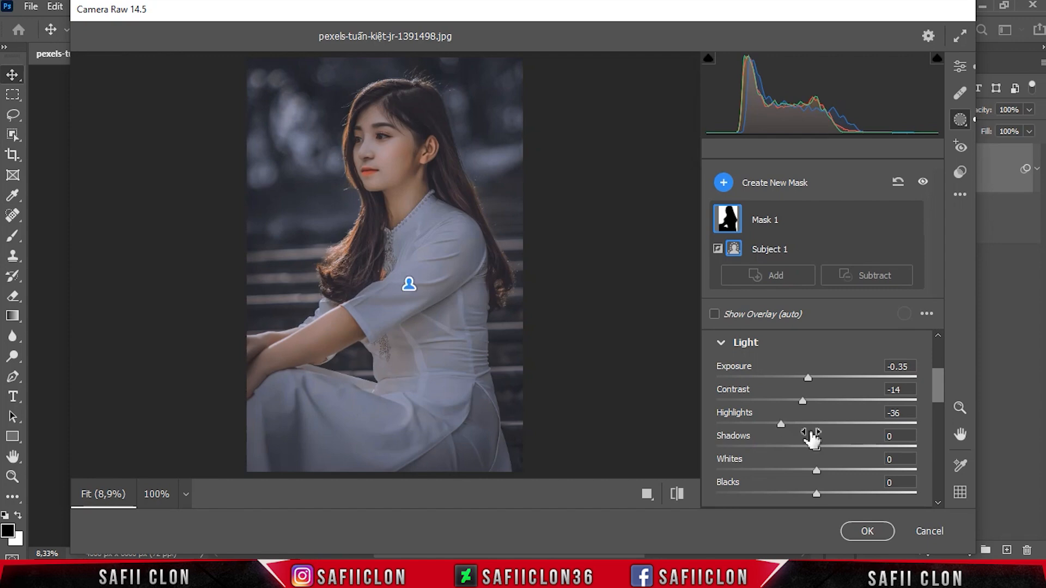
drag(816, 447, 814, 493)
click(942, 390)
drag(942, 390, 941, 425)
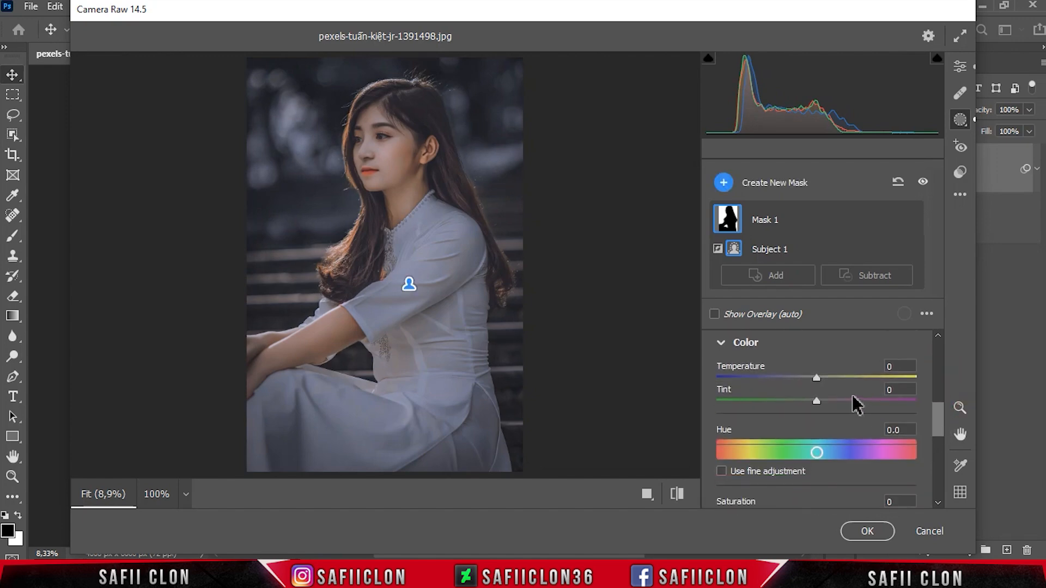
Step: For the background mask, set Temperature to -34 and Saturation to -29, and shift the Tint toward green
drag(816, 379, 788, 380)
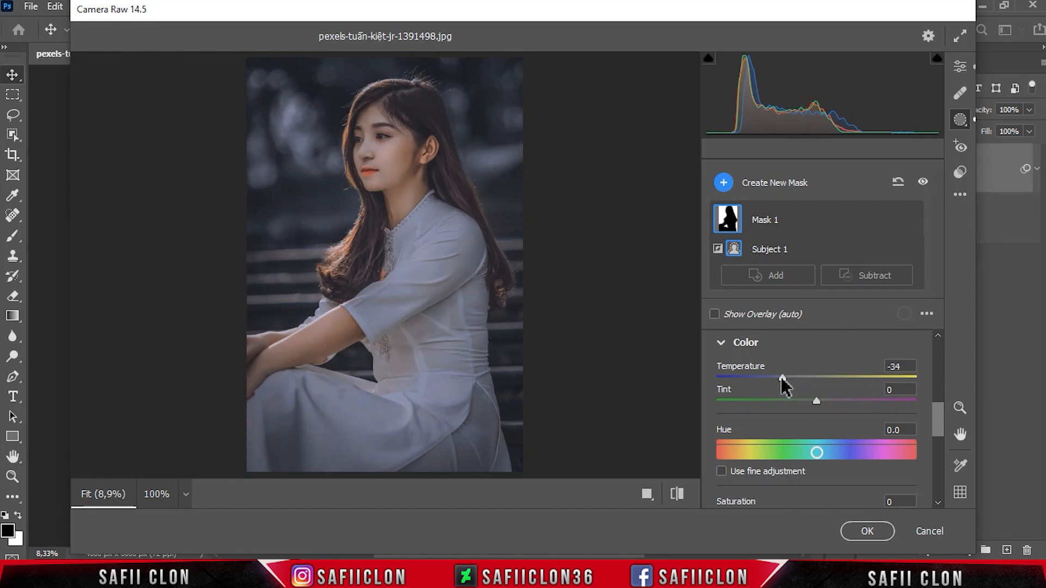
drag(815, 401, 782, 400)
drag(940, 420, 940, 457)
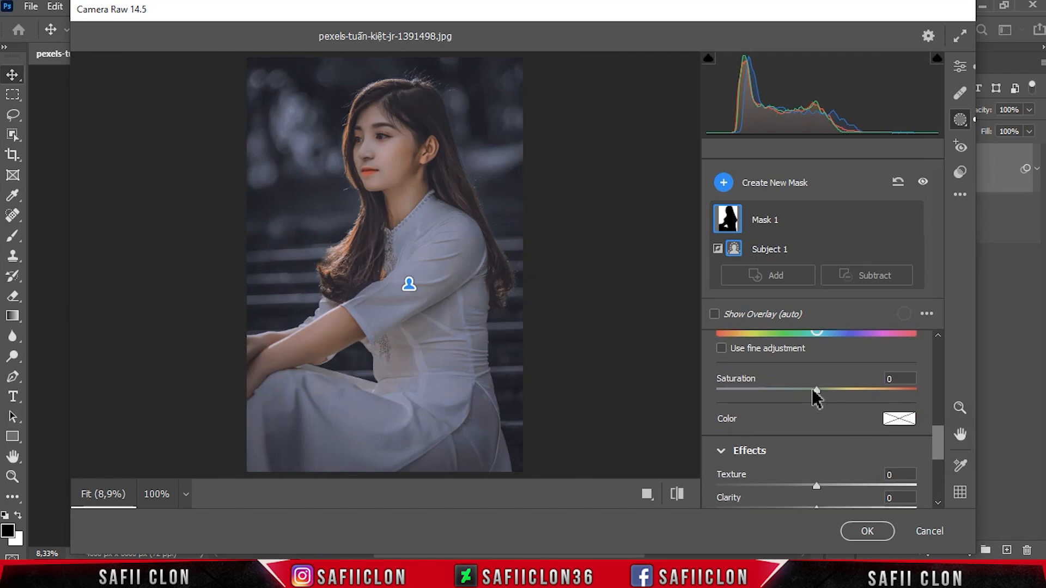
drag(815, 390, 787, 389)
Step: Tint the background mask with a blue color of Hue 207 and Saturation 59
click(898, 419)
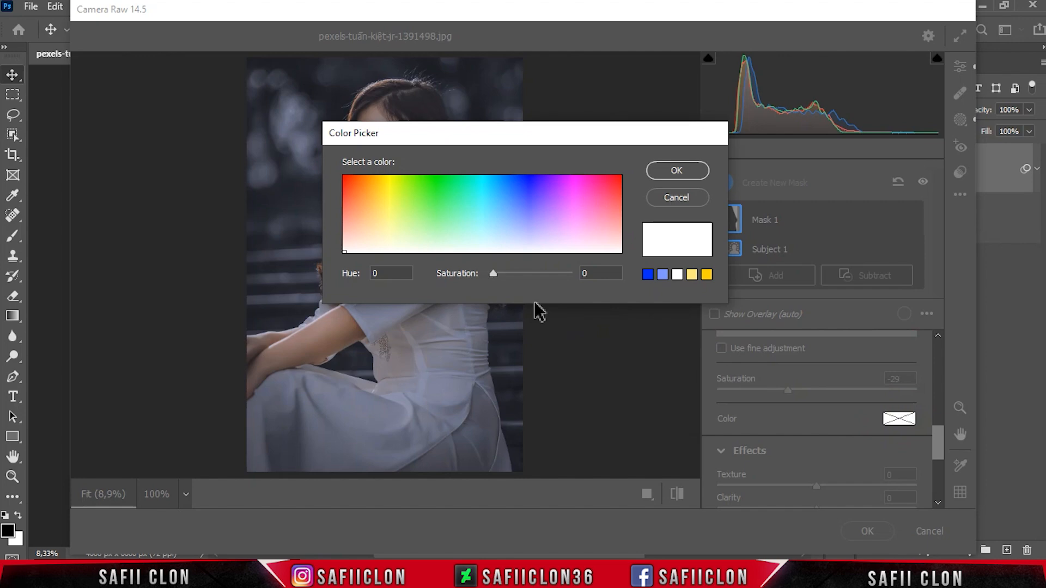
click(377, 274)
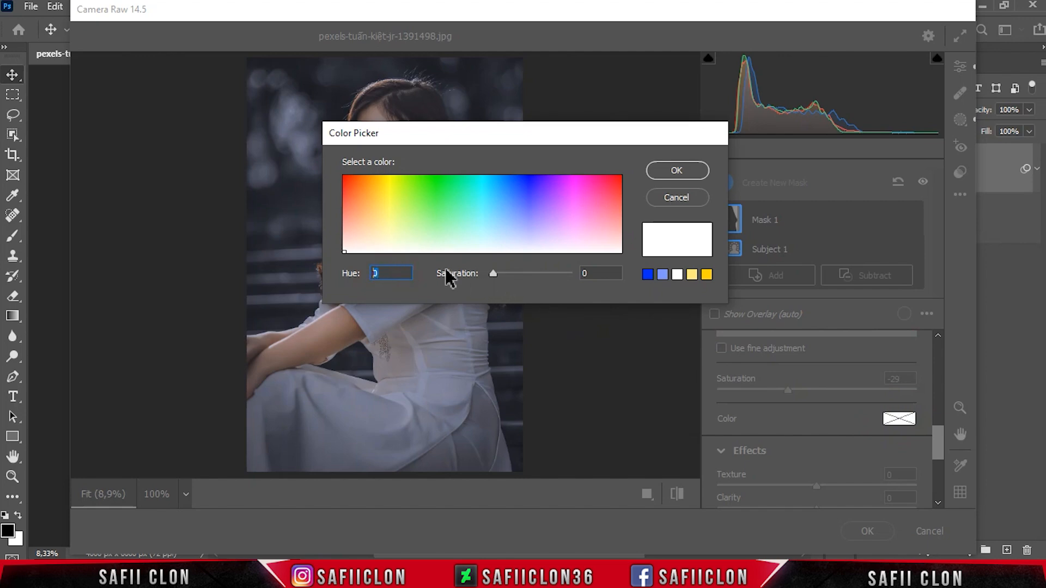
text(207)
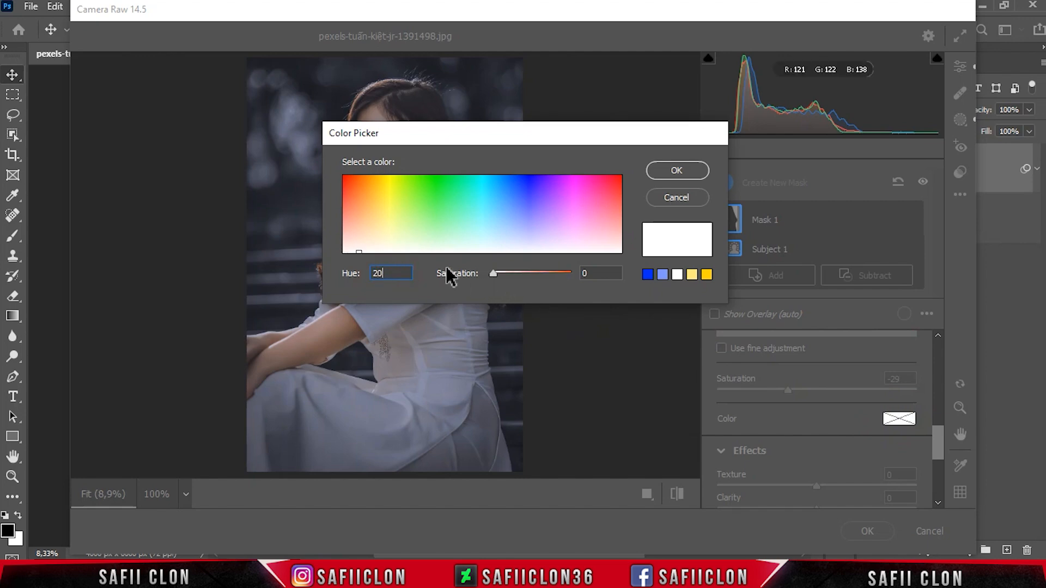
click(495, 274)
drag(497, 276, 541, 269)
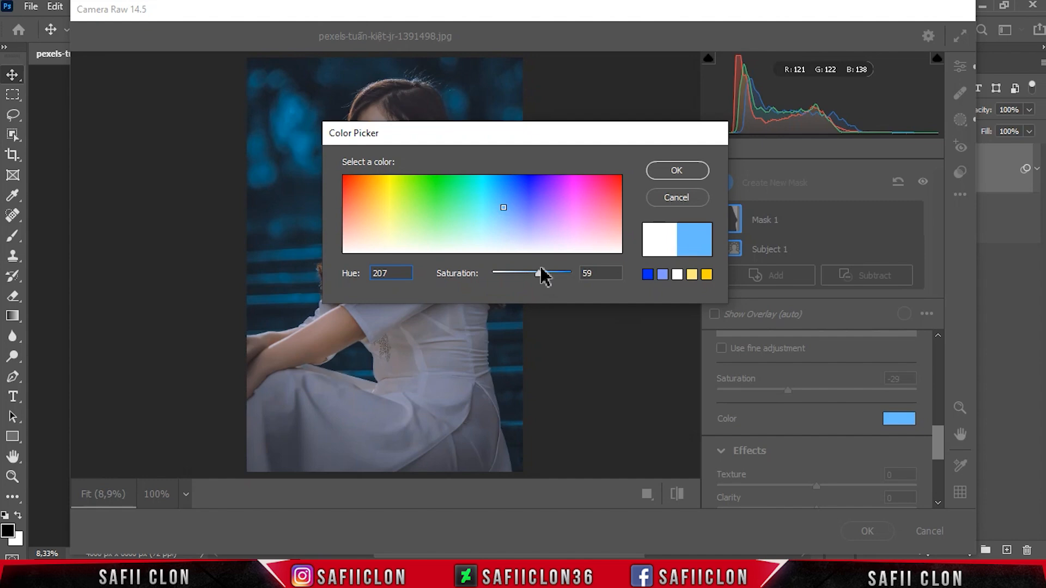
click(667, 169)
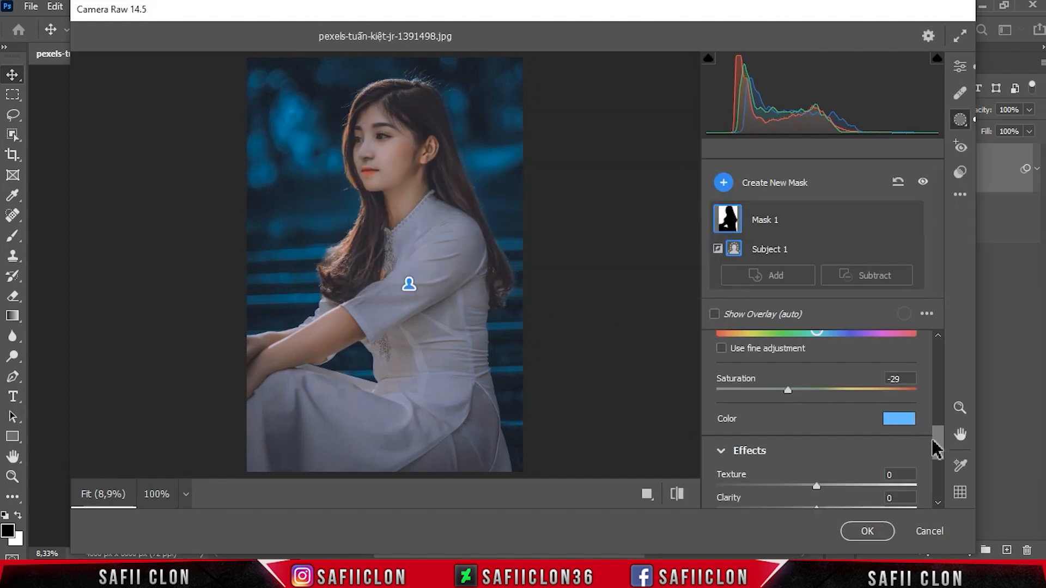
Step: In the background mask's effects, set Texture to -10, Clarity to +33 and Dehaze to +13
drag(936, 442, 942, 463)
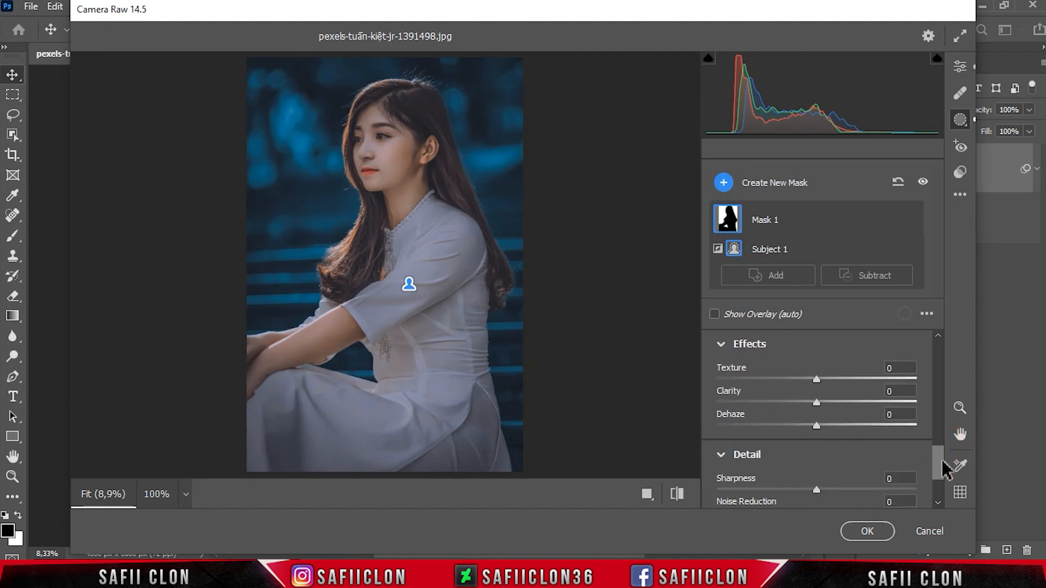
drag(816, 379, 854, 400)
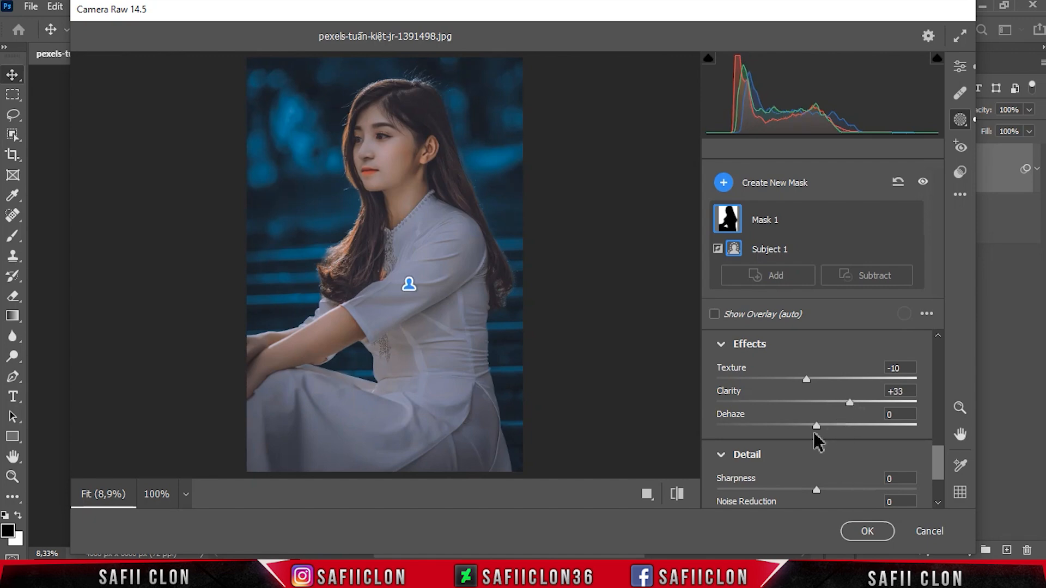
drag(820, 426, 829, 425)
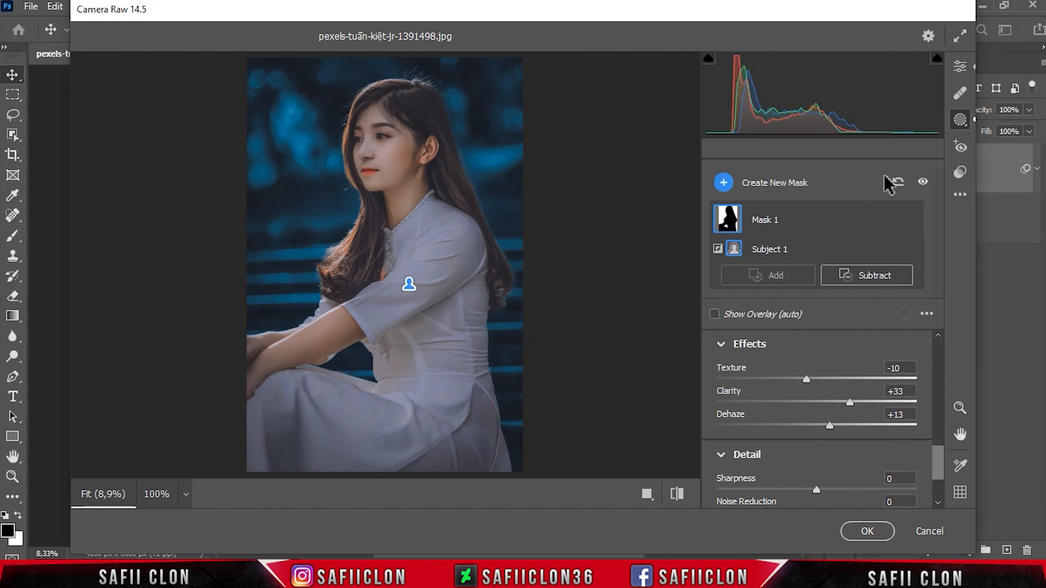
Step: Leave masking, check the before/after previews of the portrait, and apply the Camera Raw Filter to the EDIT layer
click(961, 72)
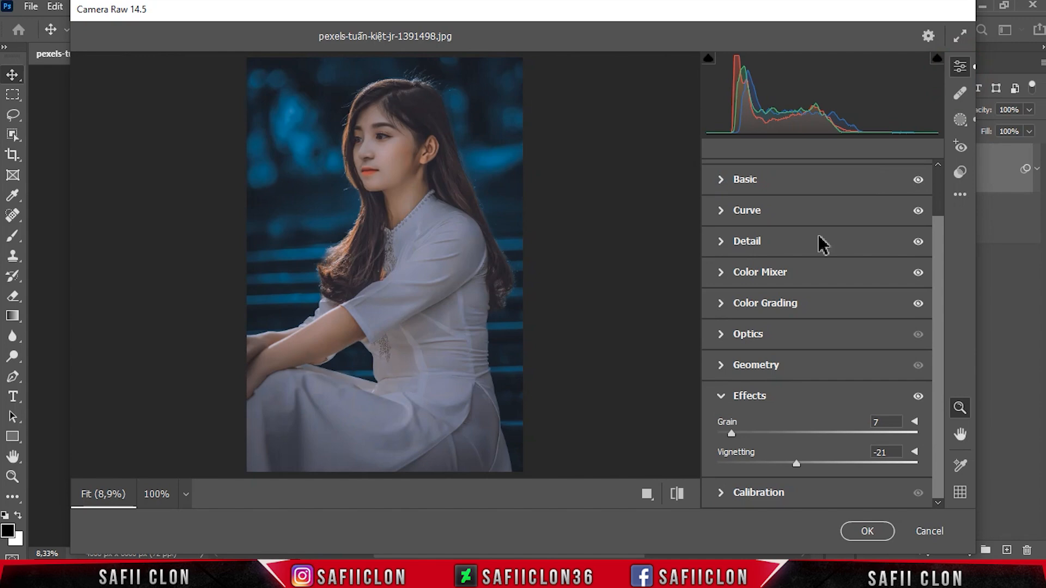
click(646, 496)
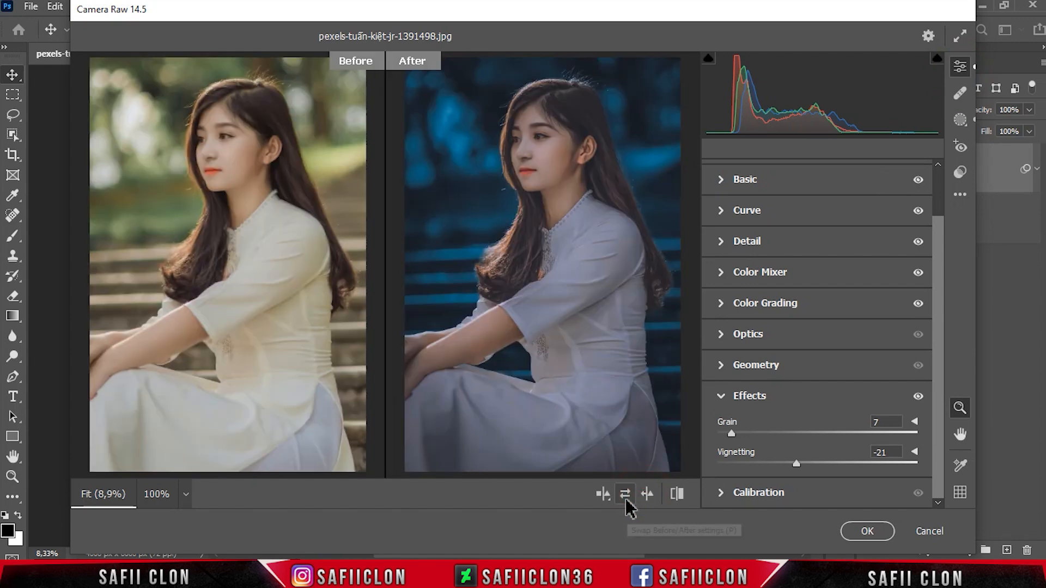
click(609, 497)
click(608, 497)
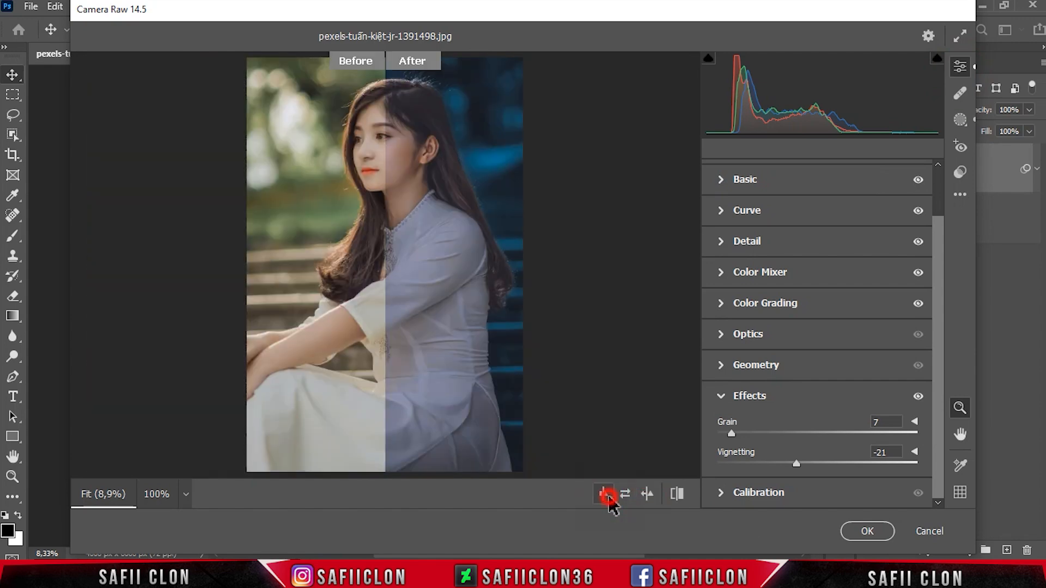
click(609, 497)
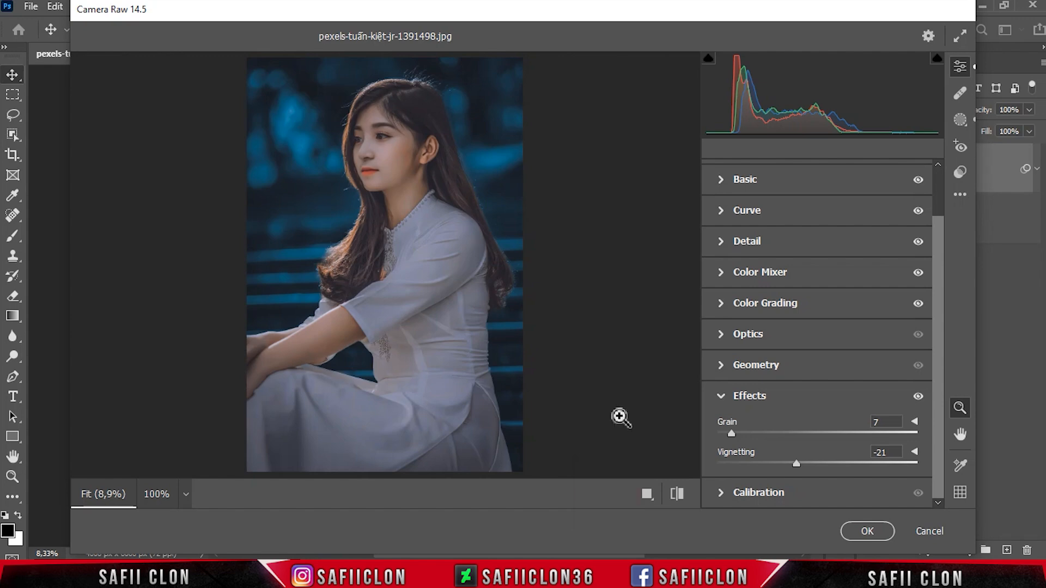
click(869, 534)
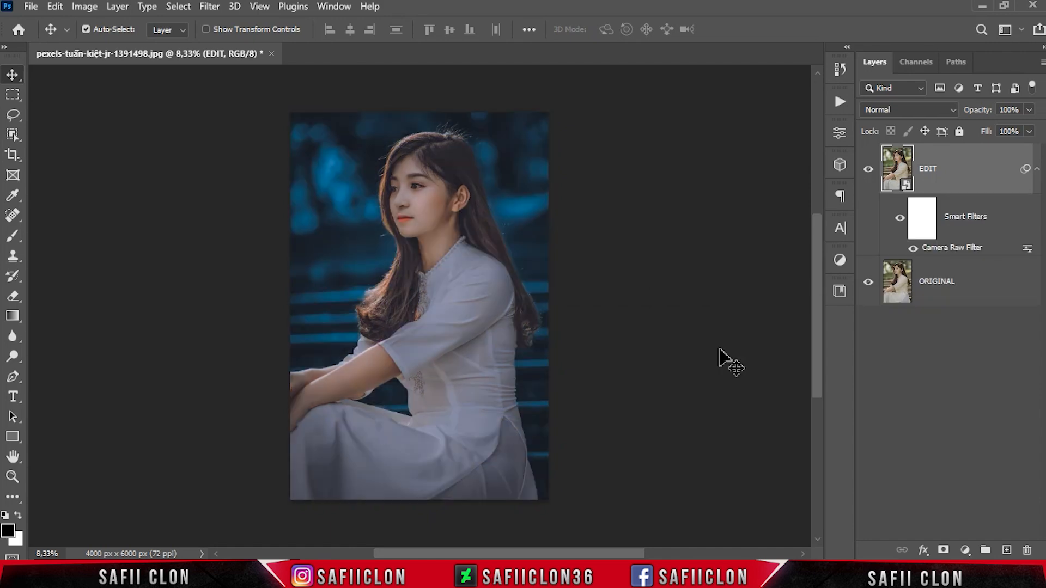
Step: Compare the EDIT layer with the original by hiding and showing it, and inspect the portrait up close
click(867, 170)
click(866, 171)
click(866, 170)
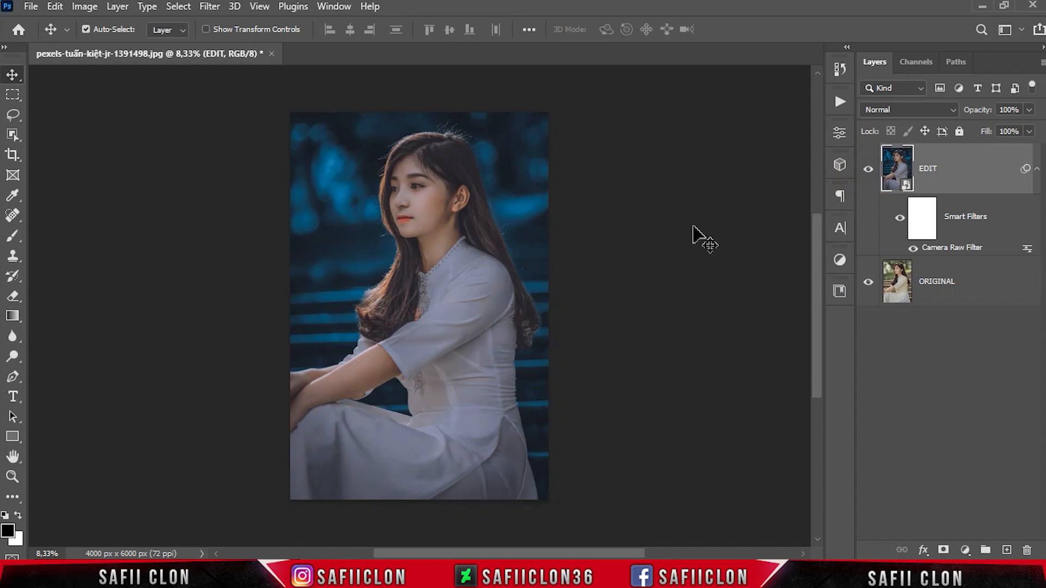
key(ctrl+plus)
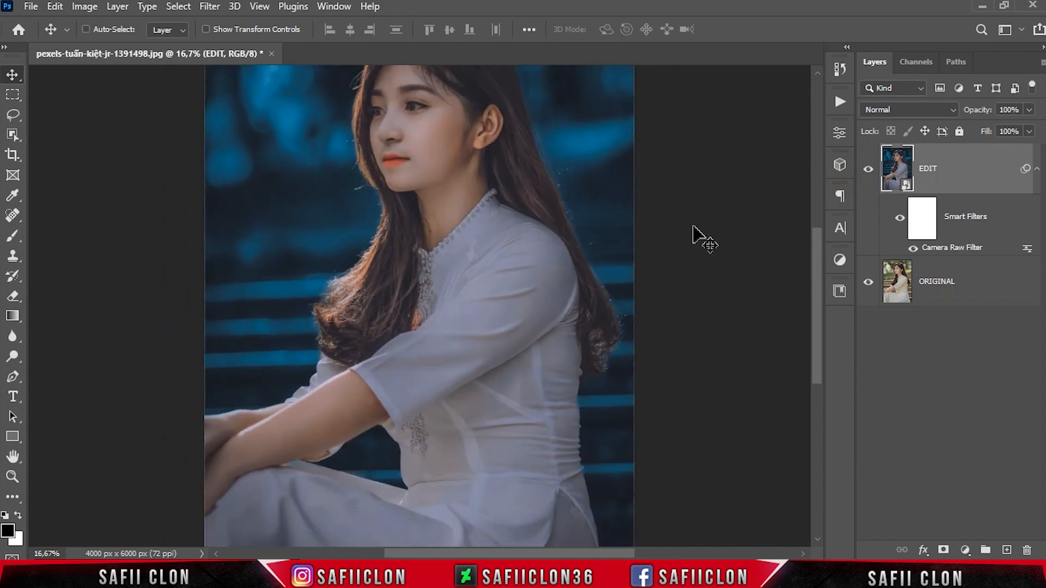
key(ctrl+minus)
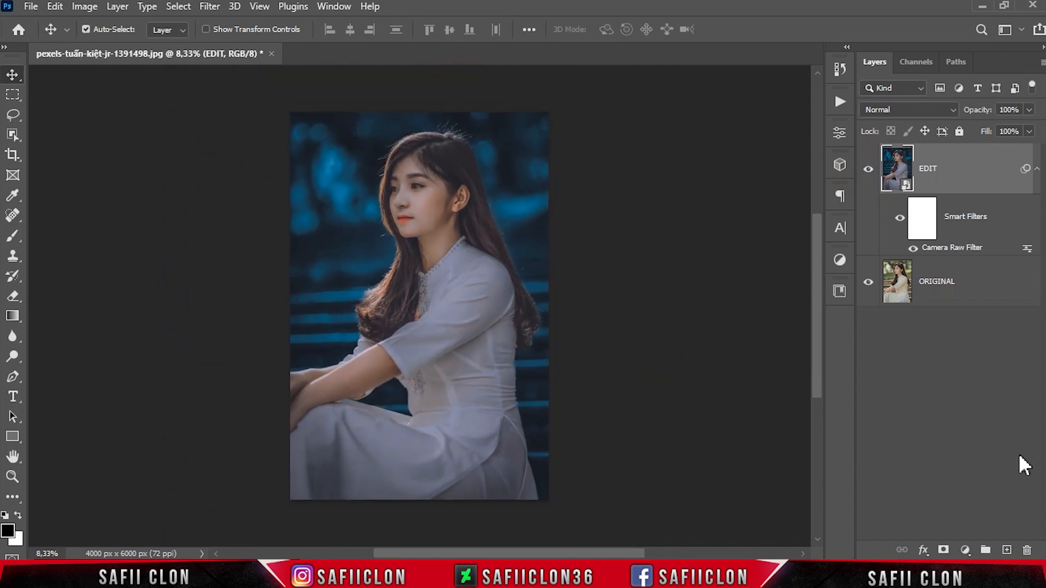
Step: Add a Vibrance adjustment clipped to the EDIT layer, raise Vibrance and Saturation slightly, and check its effect on the portrait
click(967, 549)
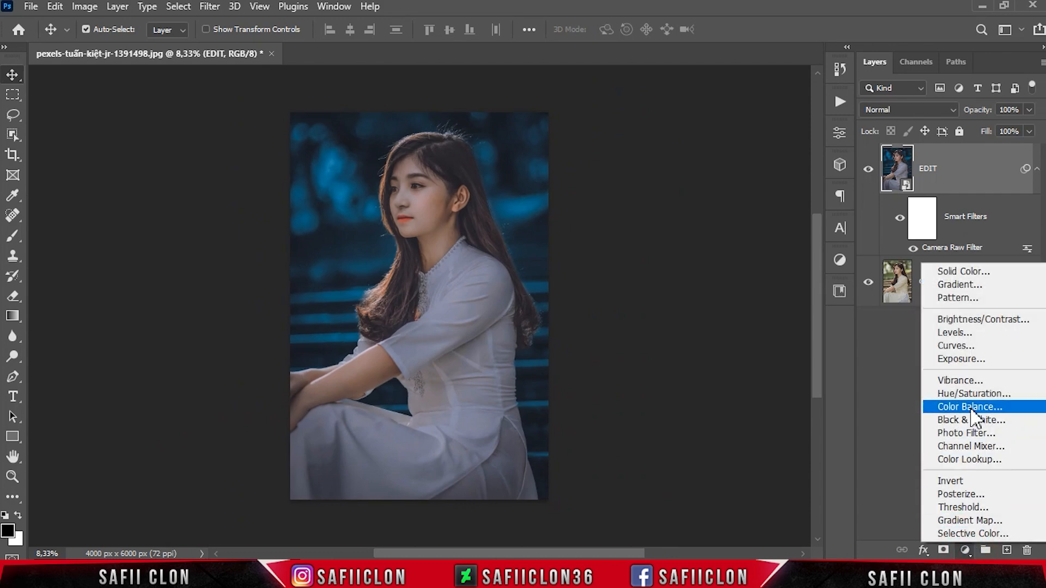
click(976, 380)
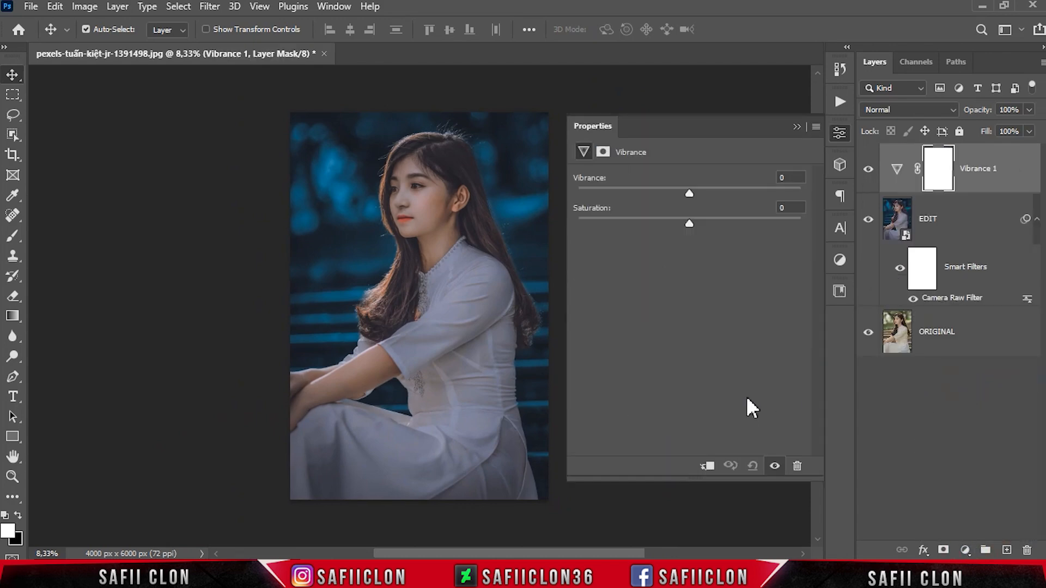
click(711, 466)
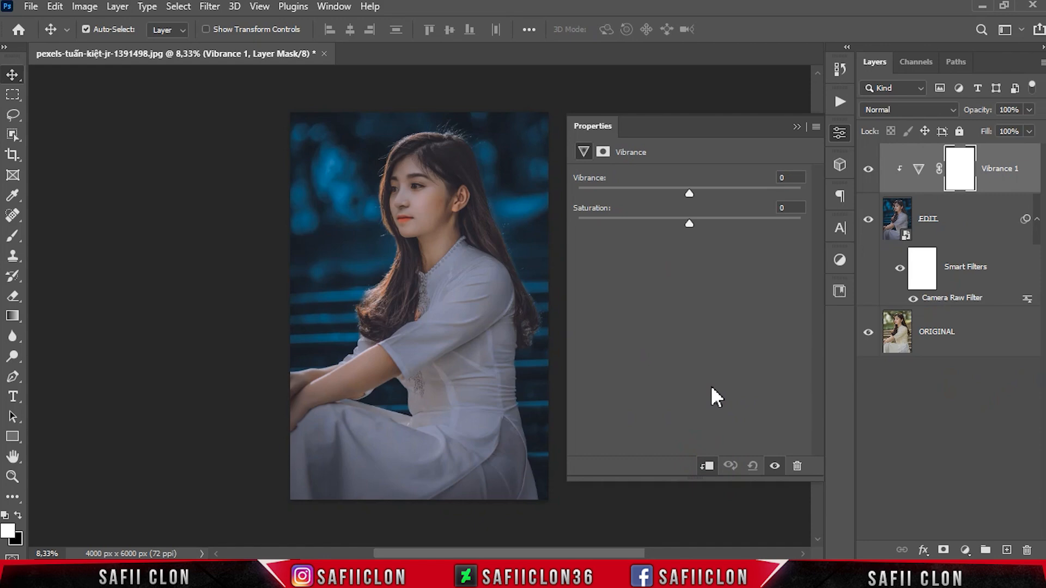
drag(720, 190, 717, 190)
mouse_move(690, 220)
mouse_down()
mouse_move(729, 224)
mouse_move(698, 219)
mouse_up()
click(796, 127)
click(868, 170)
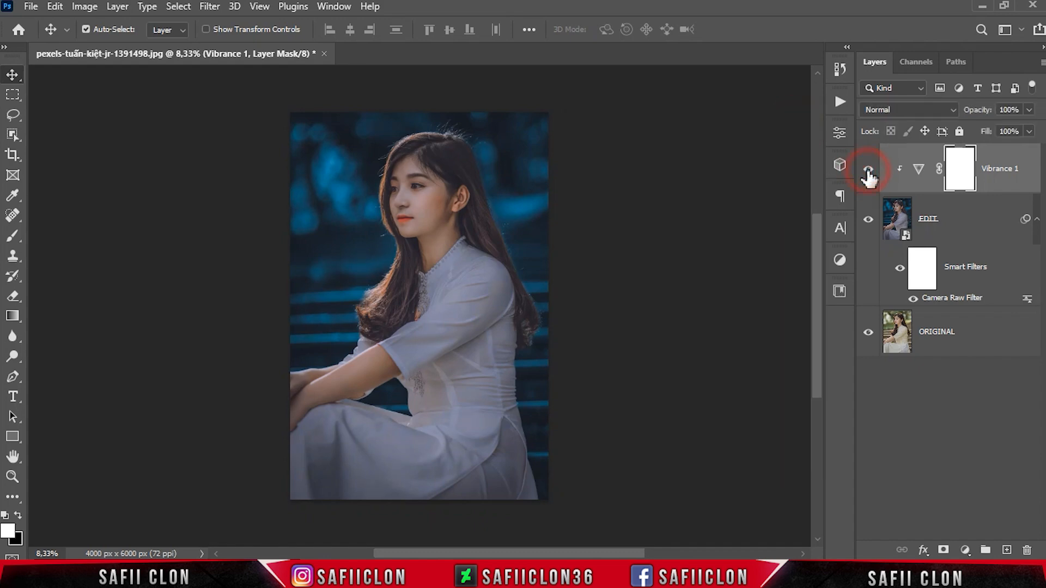
click(868, 169)
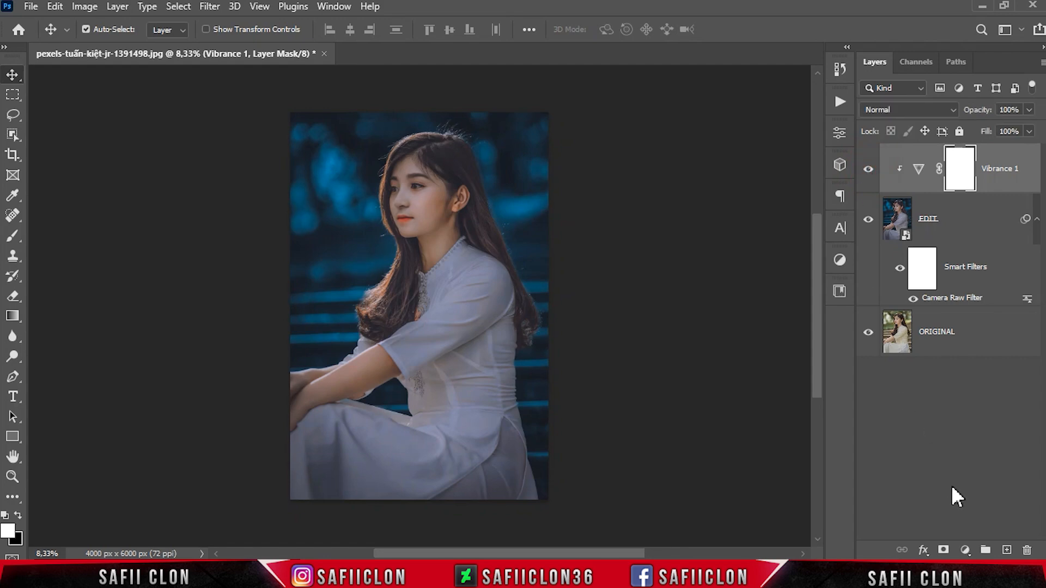
Step: Add a clipped Curves adjustment above the Vibrance layer and place an RGB highlight point at input 183, output 190
click(966, 551)
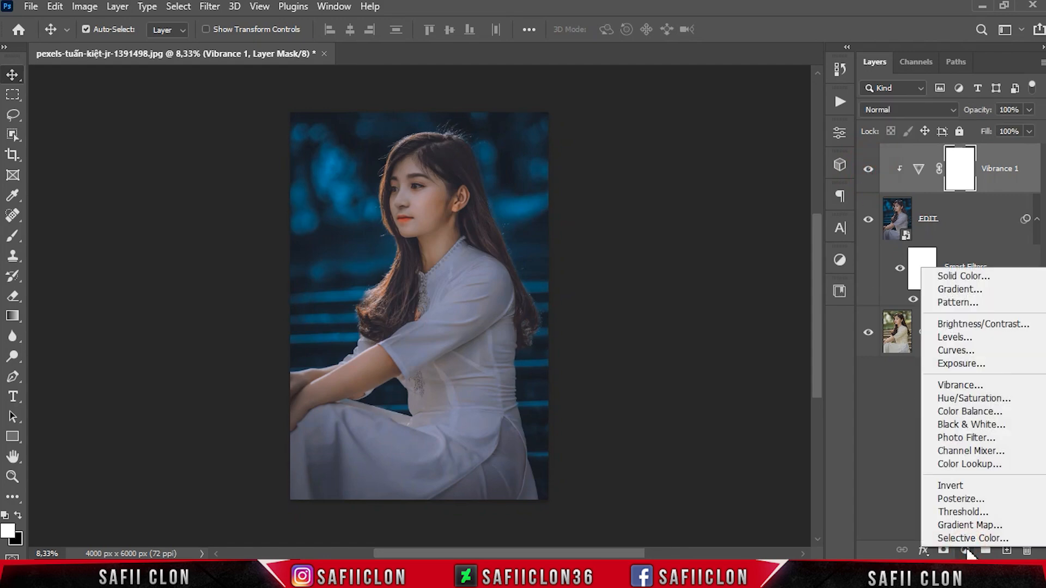
click(959, 351)
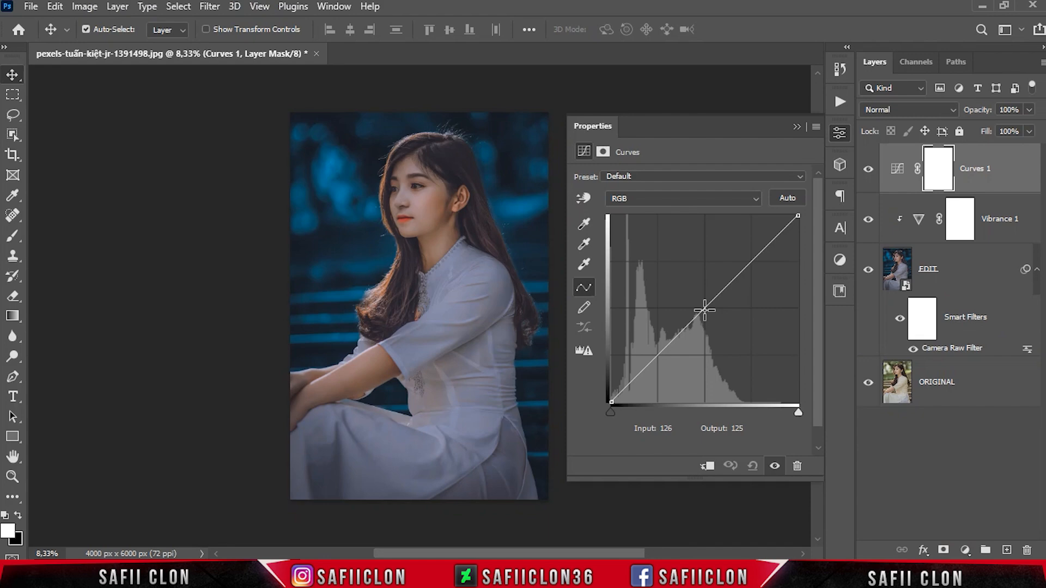
click(707, 466)
click(706, 308)
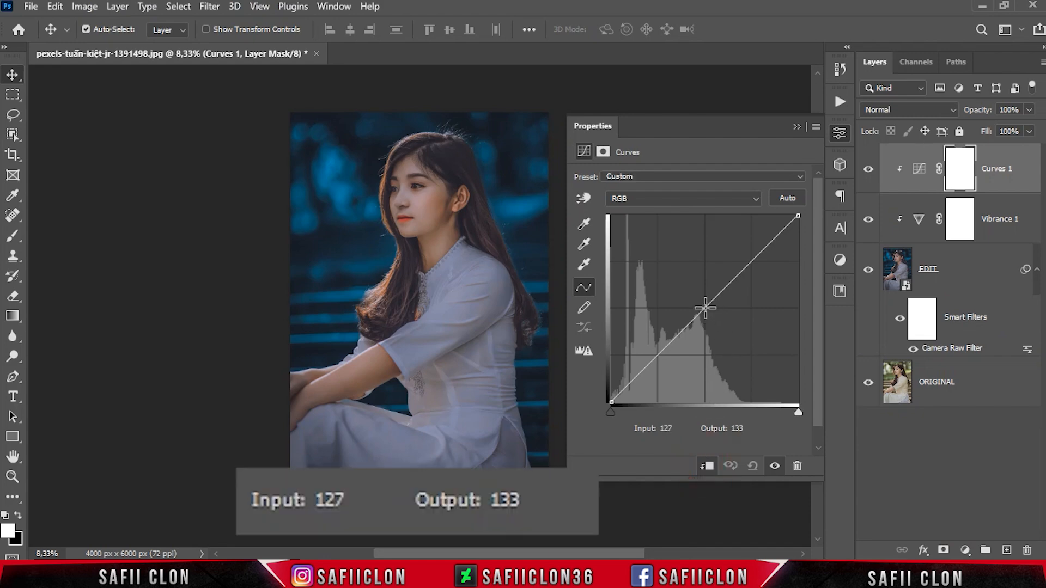
click(705, 309)
drag(683, 429, 654, 428)
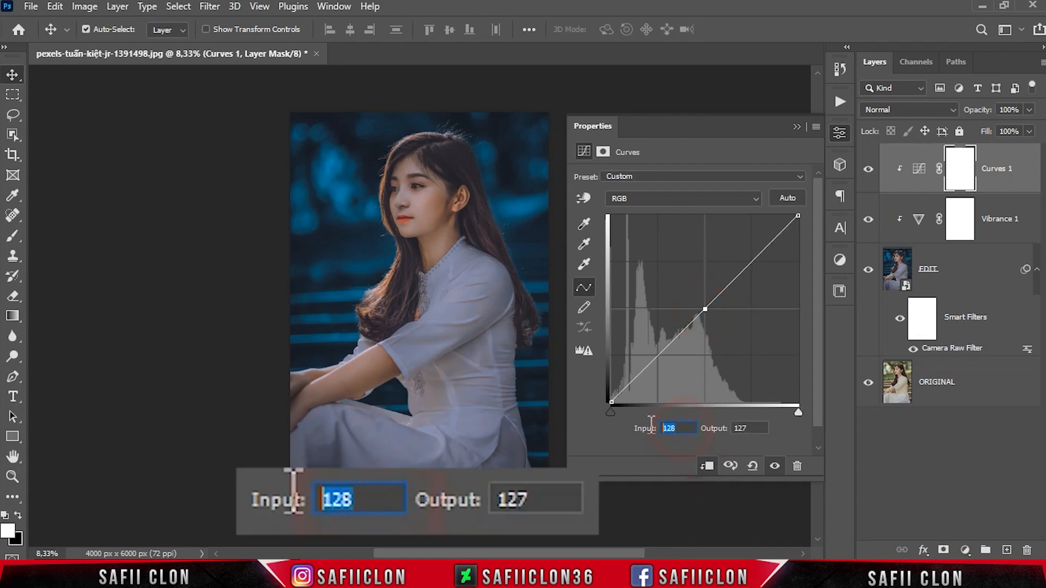
text(183)
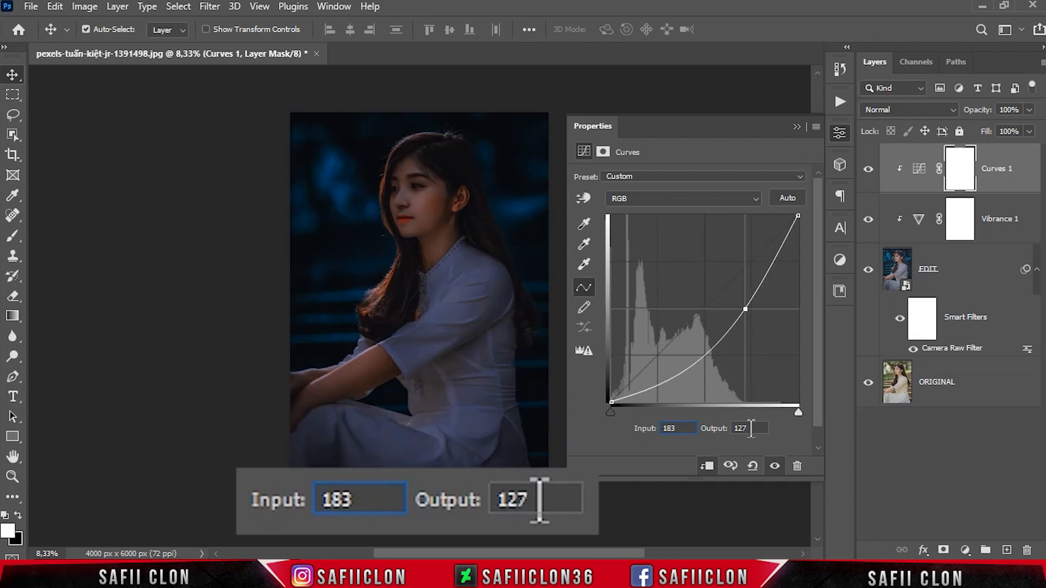
drag(751, 428, 722, 428)
text(190)
Step: Add a midtone point to the RGB curve at input 128, output 126
click(695, 316)
drag(681, 428, 659, 428)
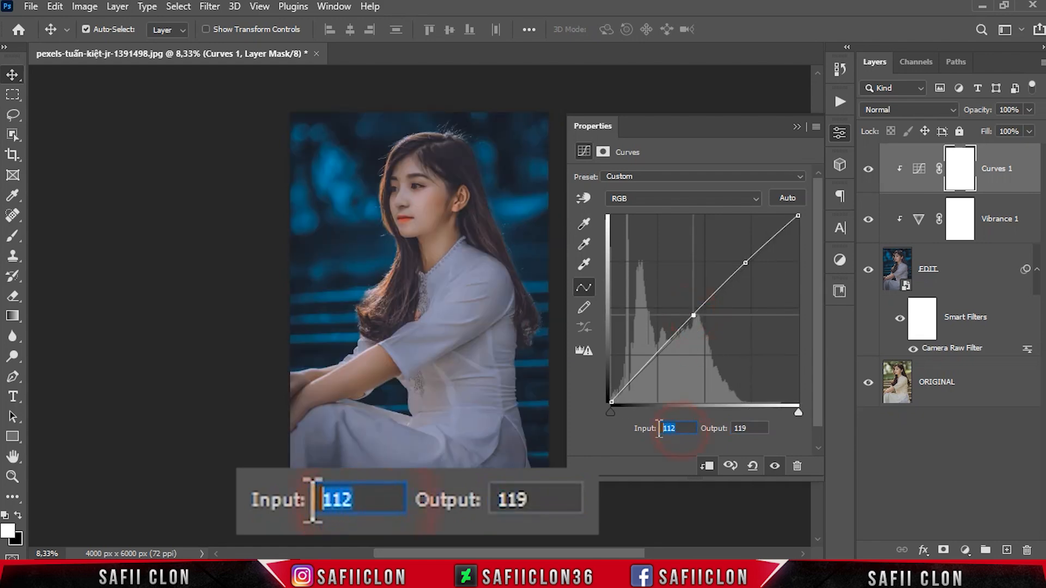
text(128)
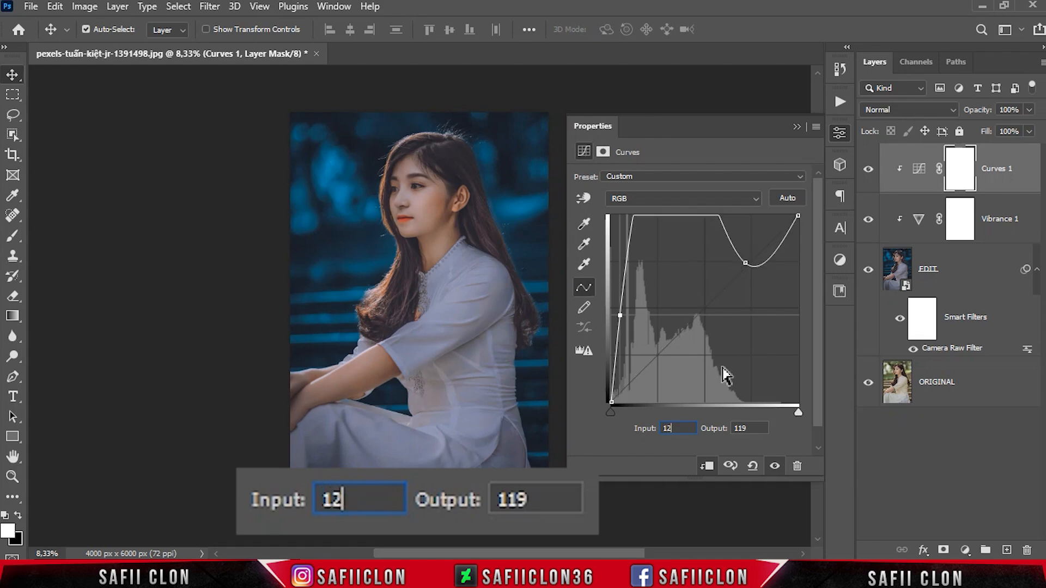
drag(751, 429, 731, 429)
text(126)
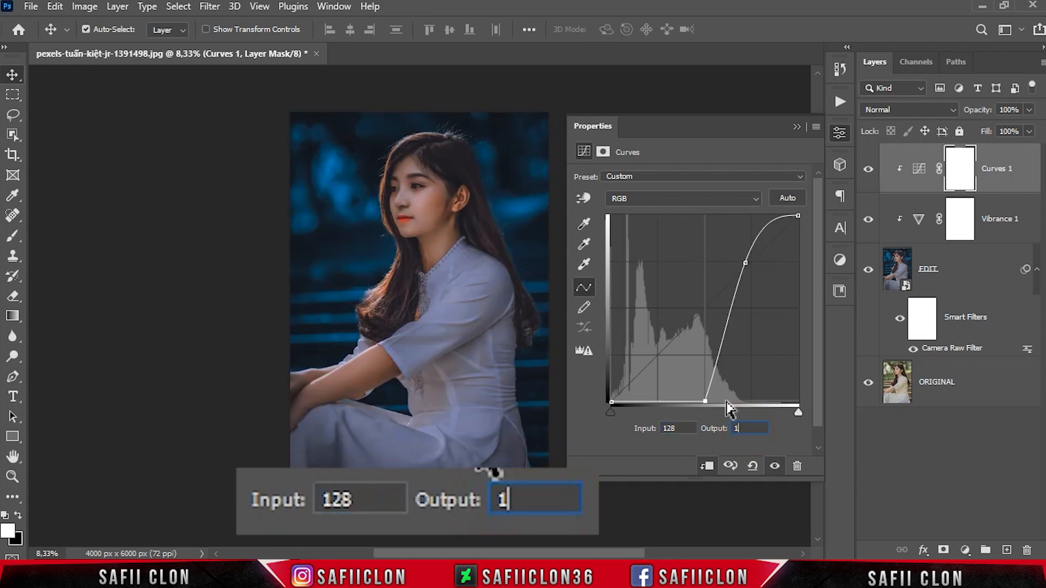
Step: Add a shadow point to the RGB curve at input 56, output 48
click(666, 354)
drag(682, 429, 664, 397)
text(56)
drag(751, 429, 729, 429)
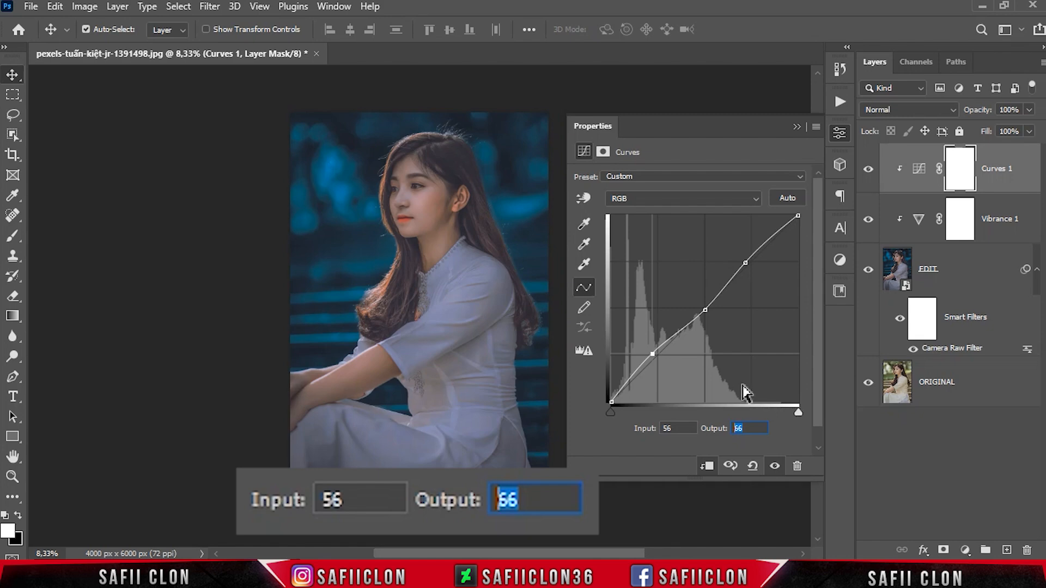
text(48)
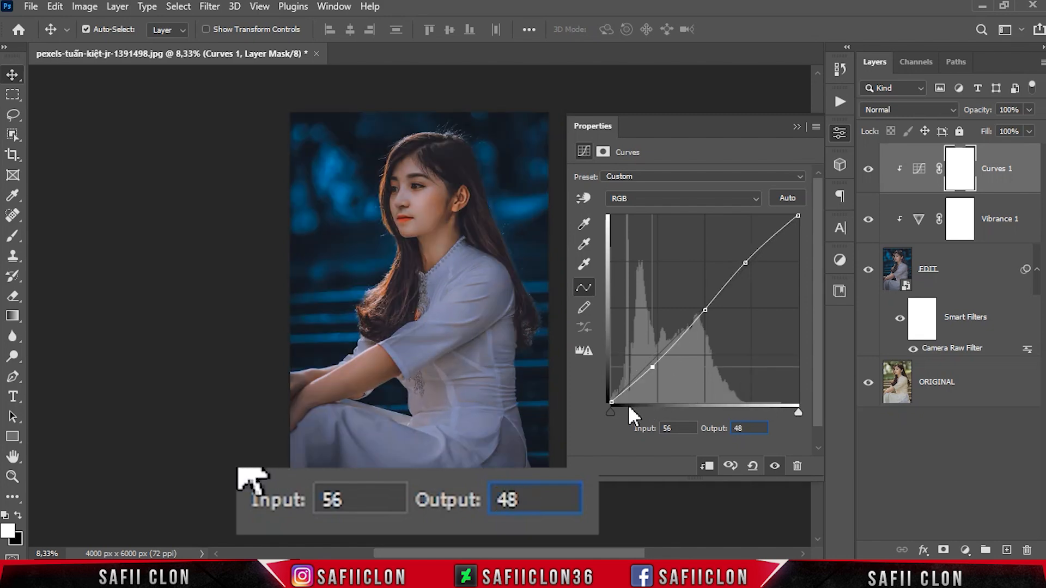
Step: Lift the RGB curve's black point to output 21 at input 0 and close the curve settings
click(610, 403)
click(665, 429)
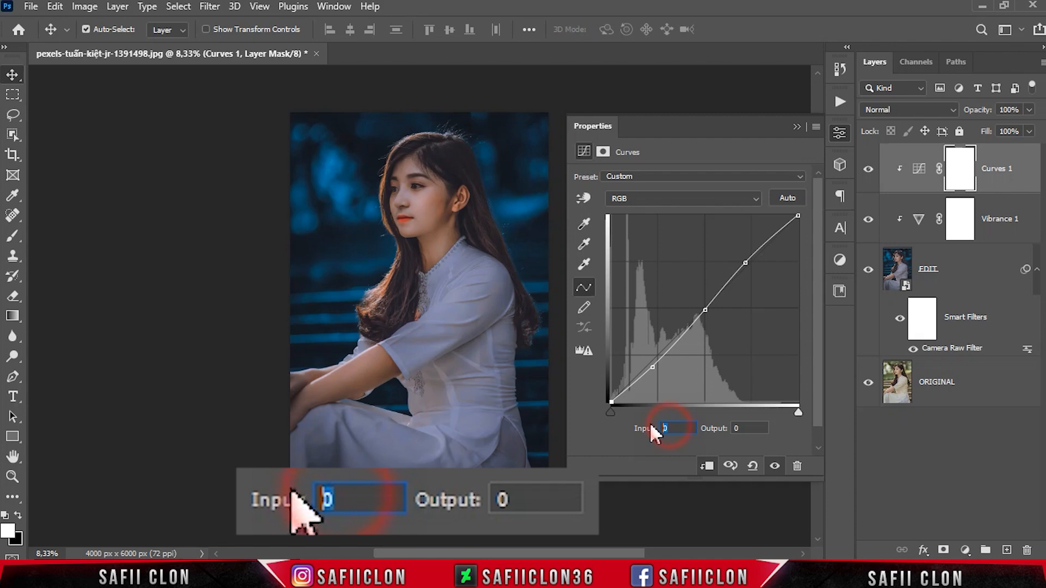
click(740, 428)
text(21)
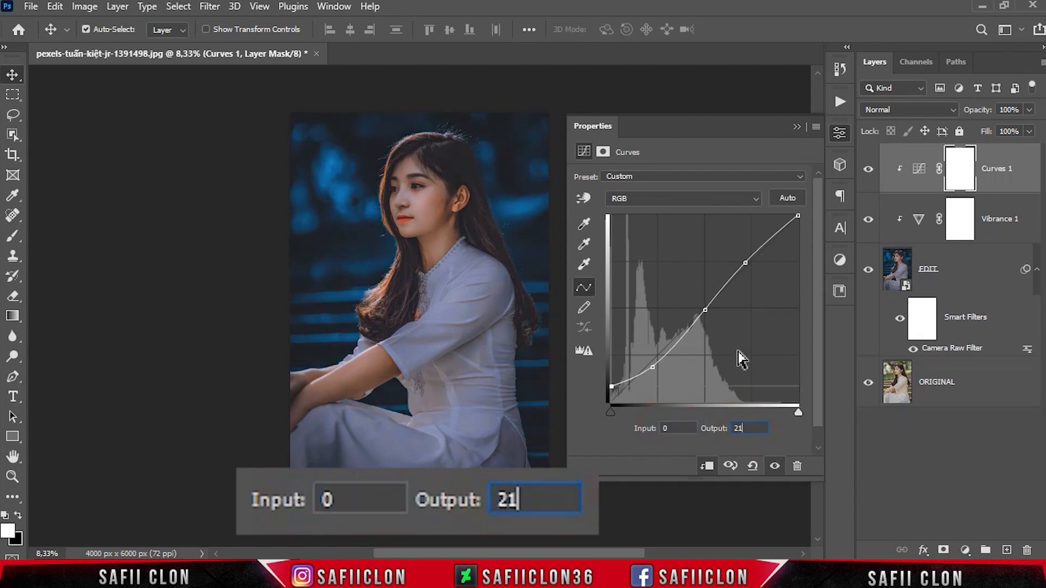
click(841, 132)
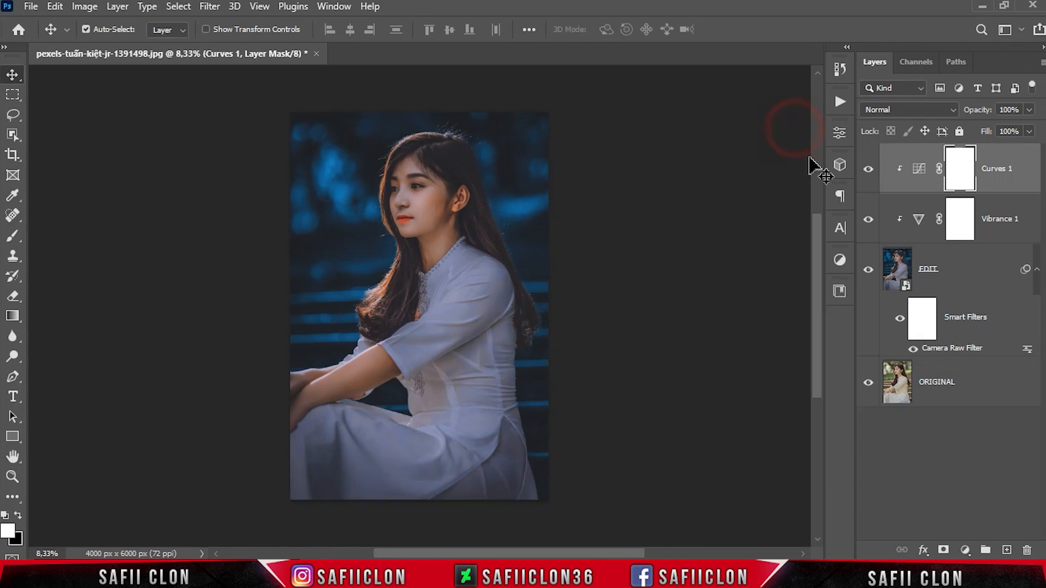
Step: Compare the portrait with the Curves adjustment and the whole EDIT layer hidden and shown
click(870, 171)
click(869, 172)
click(869, 171)
click(869, 172)
click(869, 171)
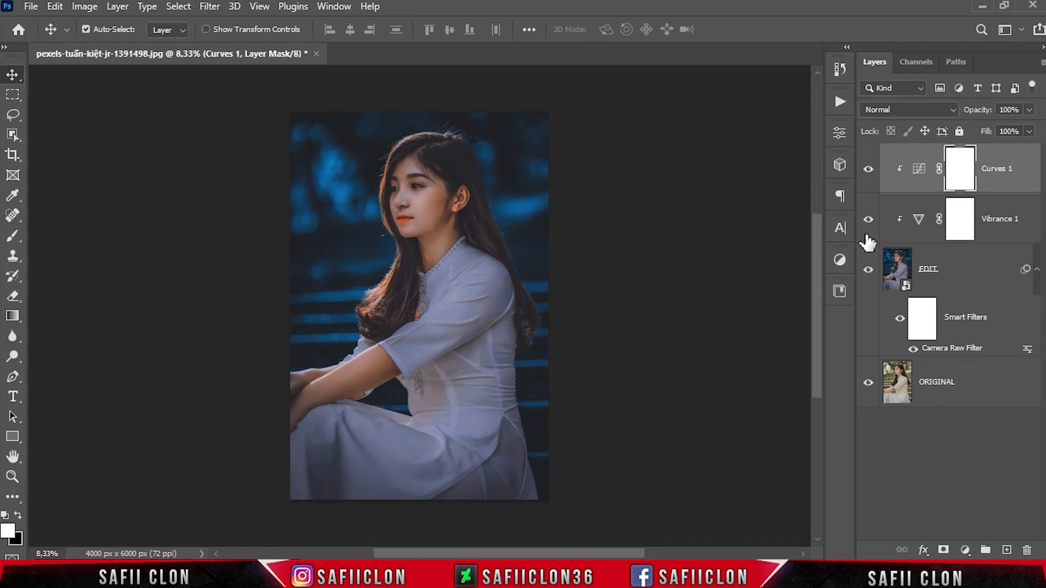
click(870, 269)
click(869, 269)
click(870, 270)
click(870, 269)
Step: Inspect the woman's face and upper body up close, and compare the finished grade with the original photo
key(ctrl+plus)
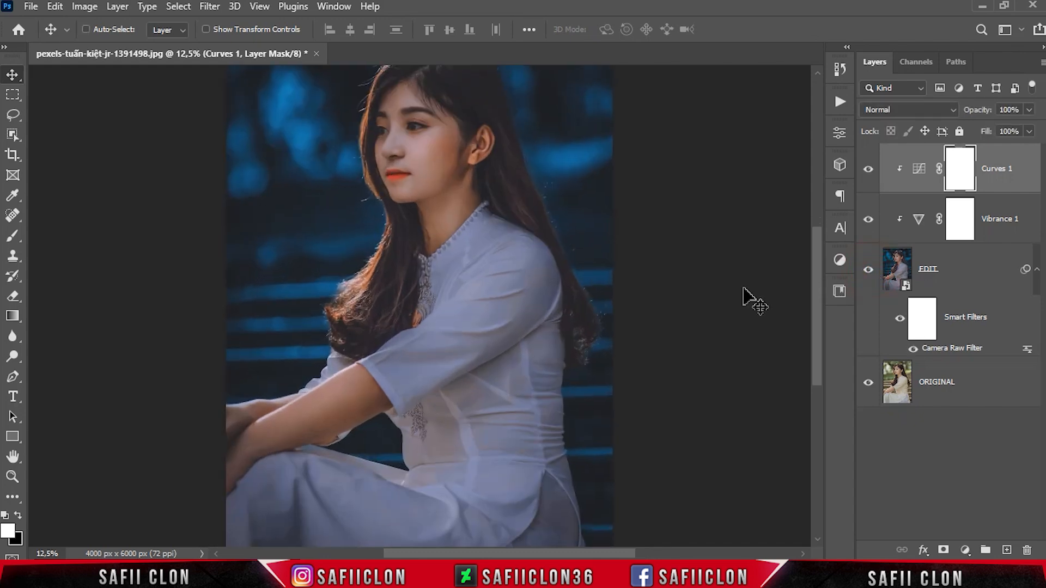
drag(817, 318, 803, 284)
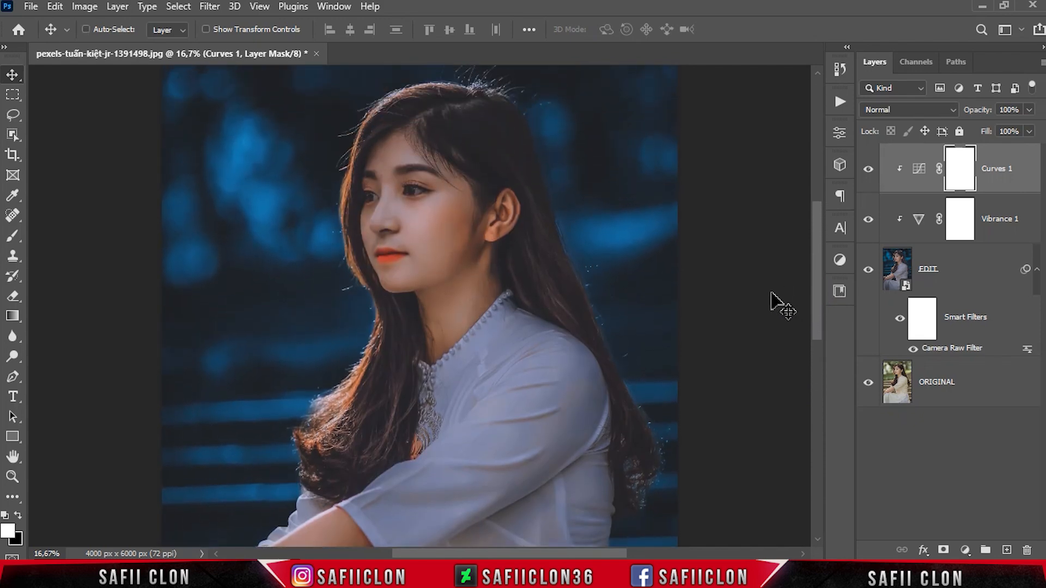
key(ctrl+minus)
key(ctrl+minus)
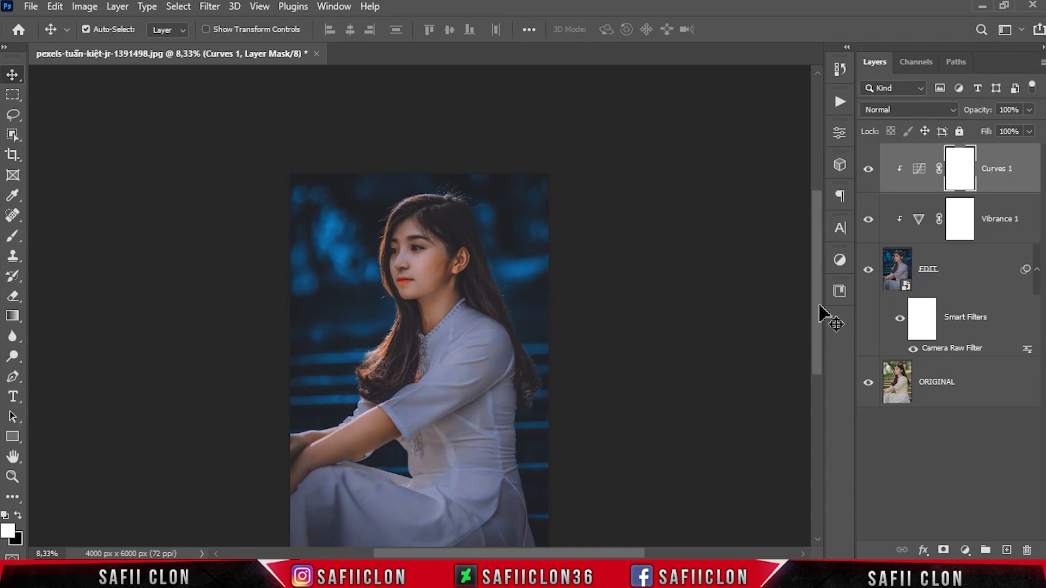
drag(819, 304, 820, 320)
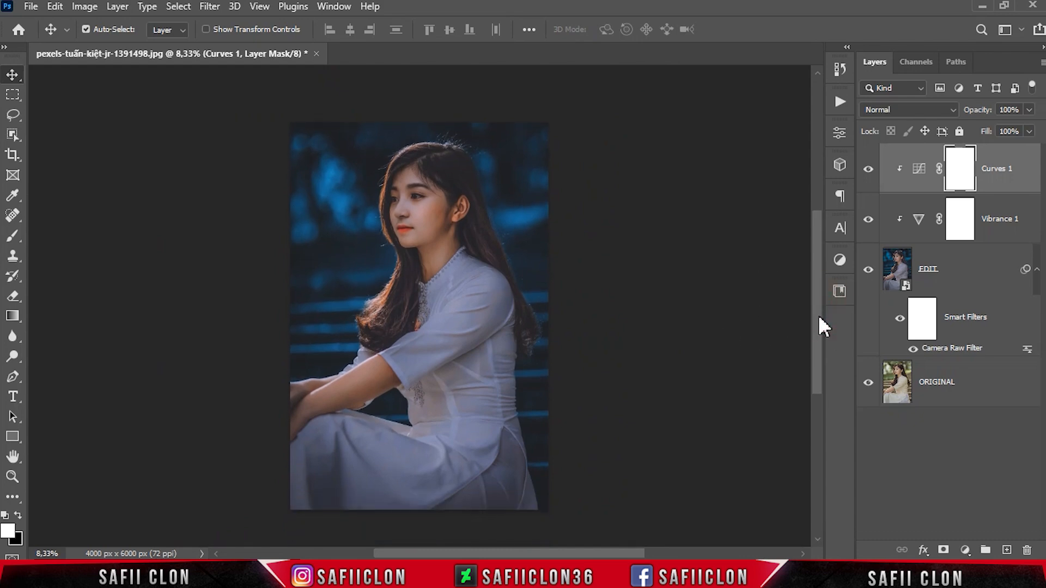
click(868, 270)
click(868, 270)
click(868, 270)
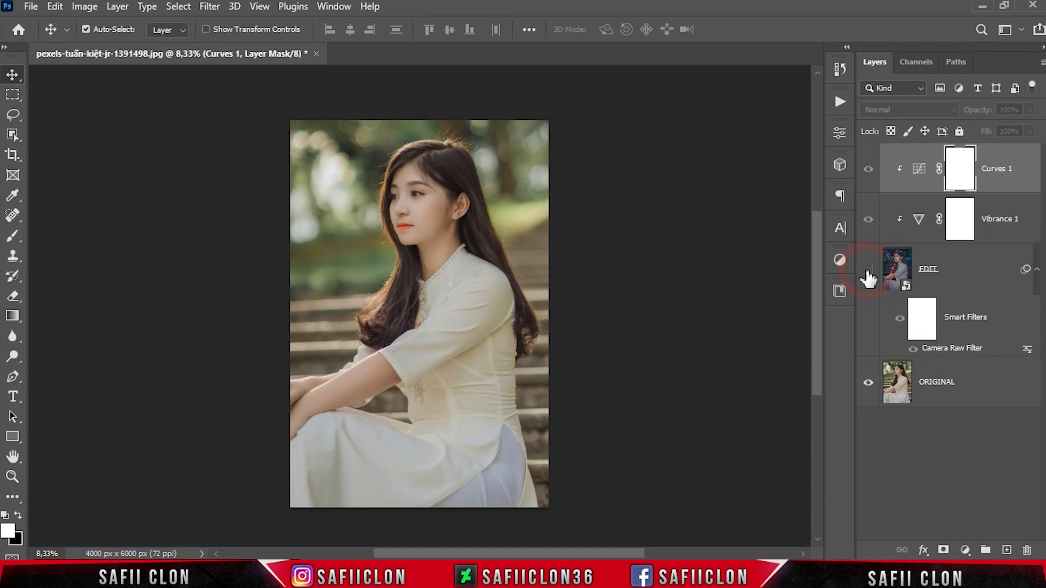
click(868, 270)
click(868, 270)
click(868, 270)
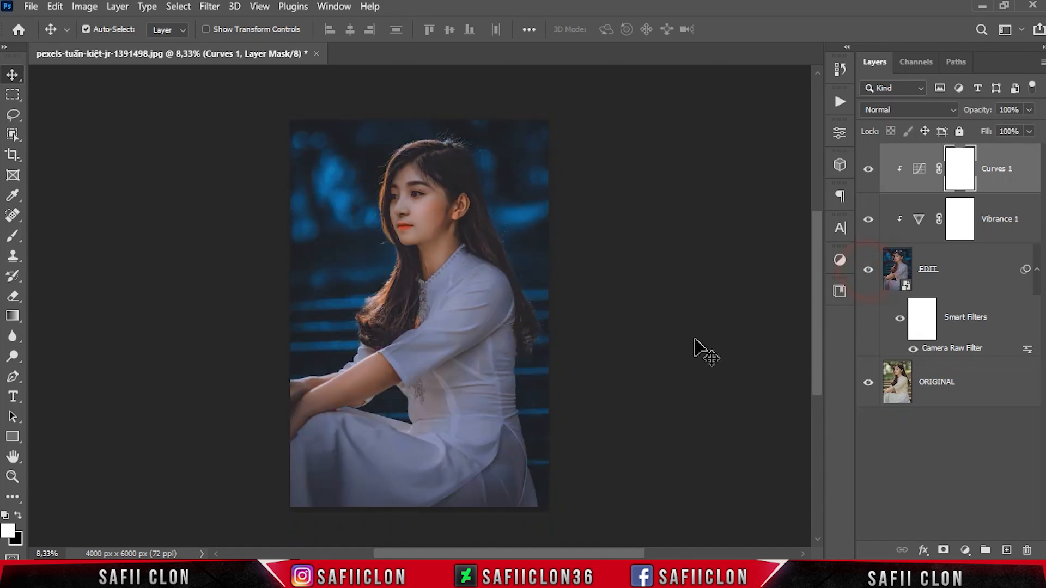